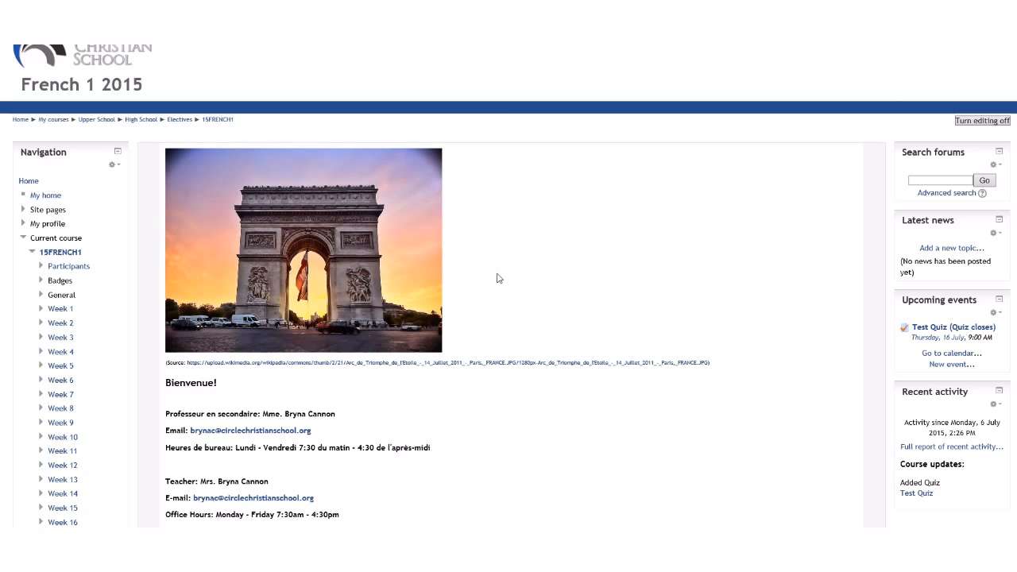
Open the French 1 2015 course grades and switch to the Categories and items setup page
scroll(498, 278, down, 1)
scroll(498, 278, down, 3)
scroll(498, 278, up, 4)
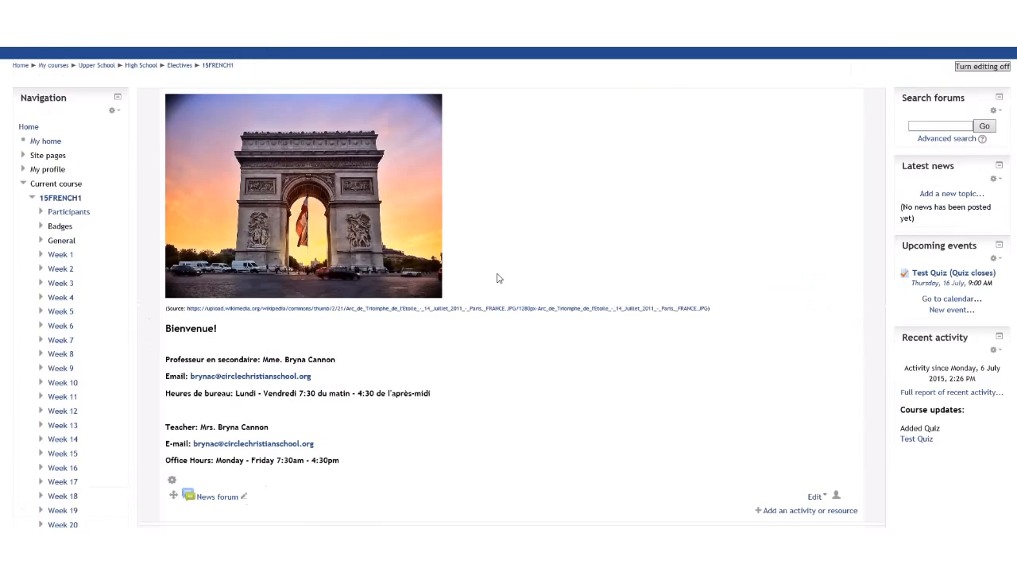
scroll(498, 278, down, 8)
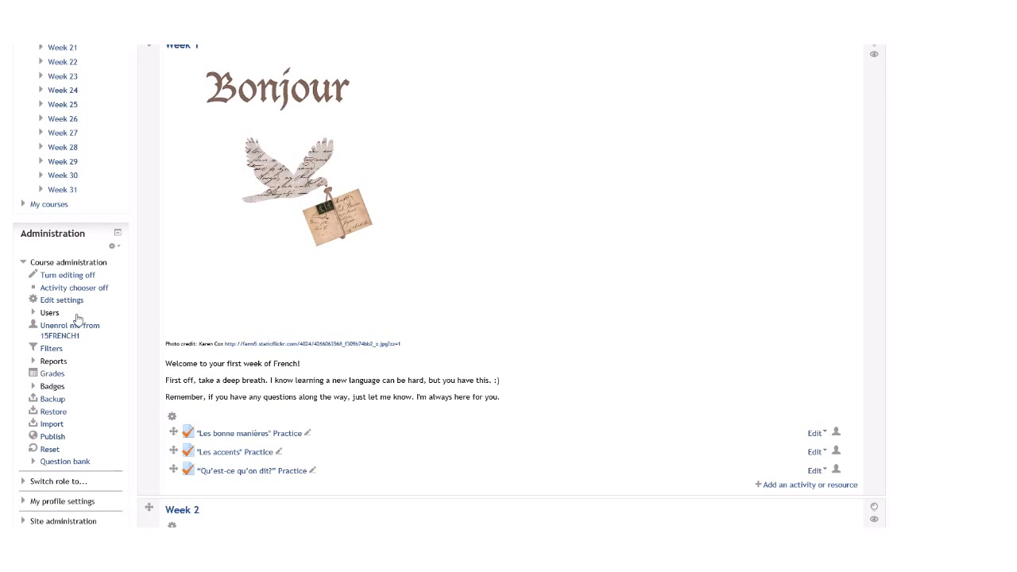
click(50, 377)
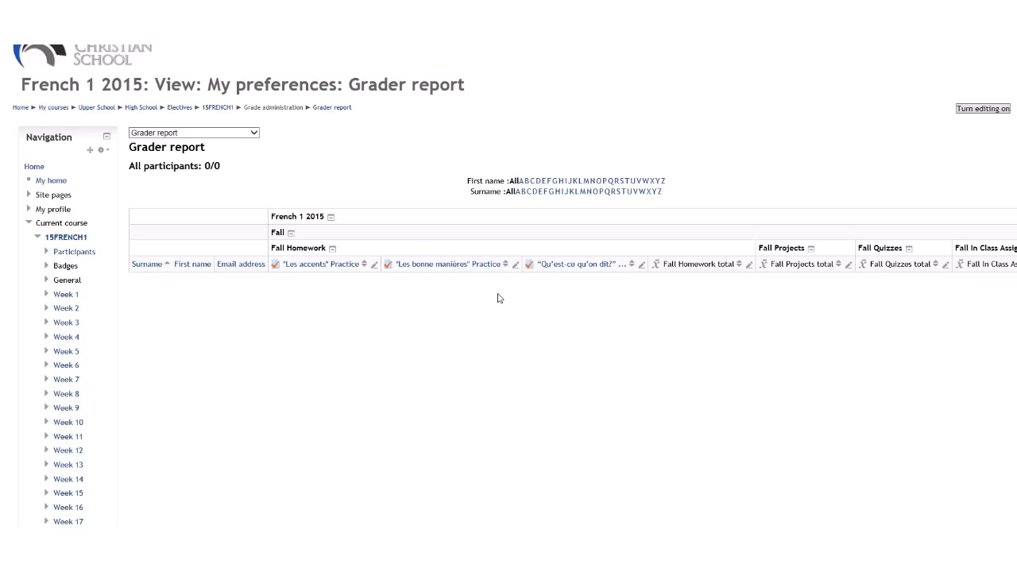
click(236, 133)
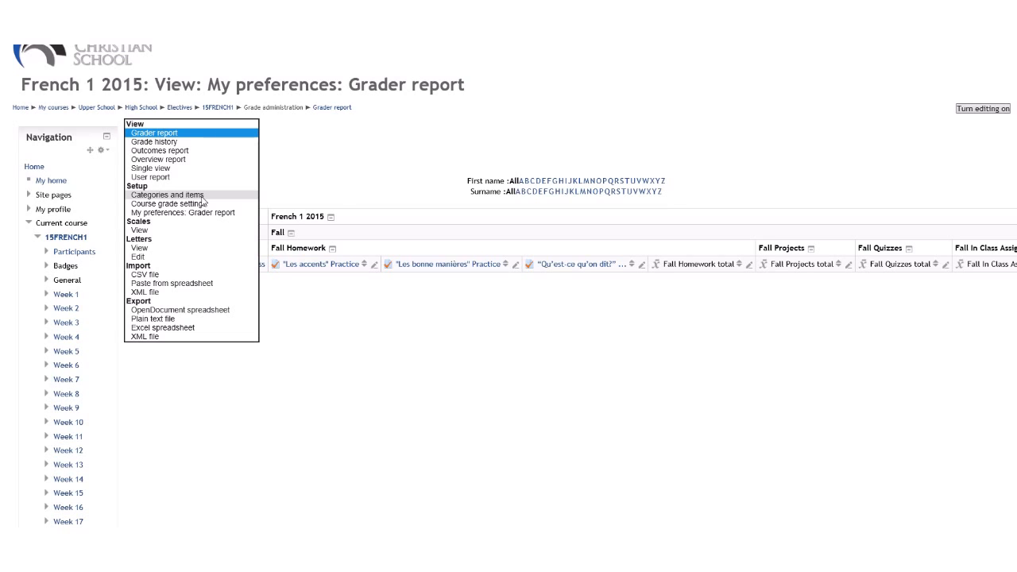
click(167, 195)
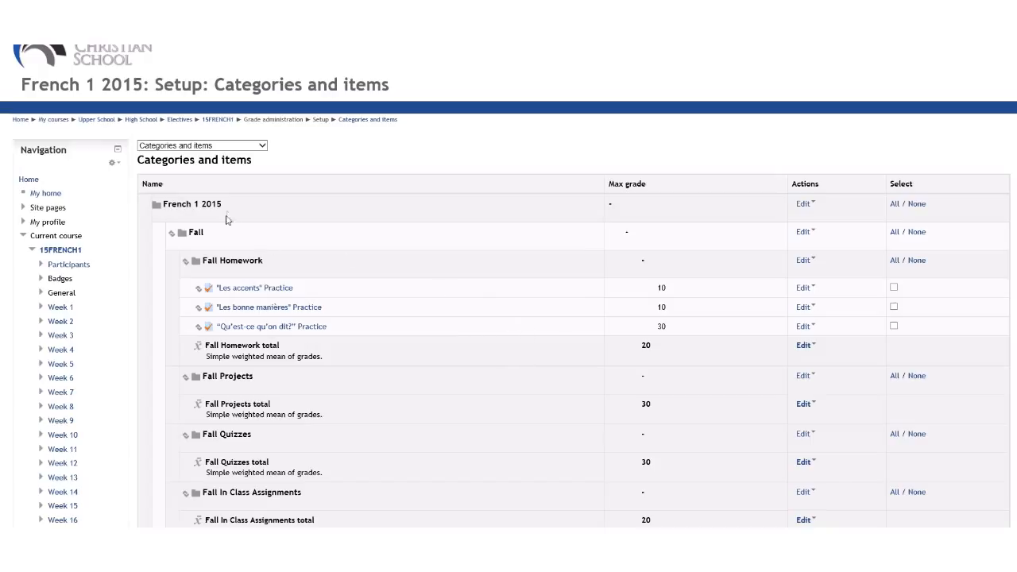
Examine the gradebook hierarchy from the French 1 2015 course category to the Spring category
drag(230, 209, 162, 207)
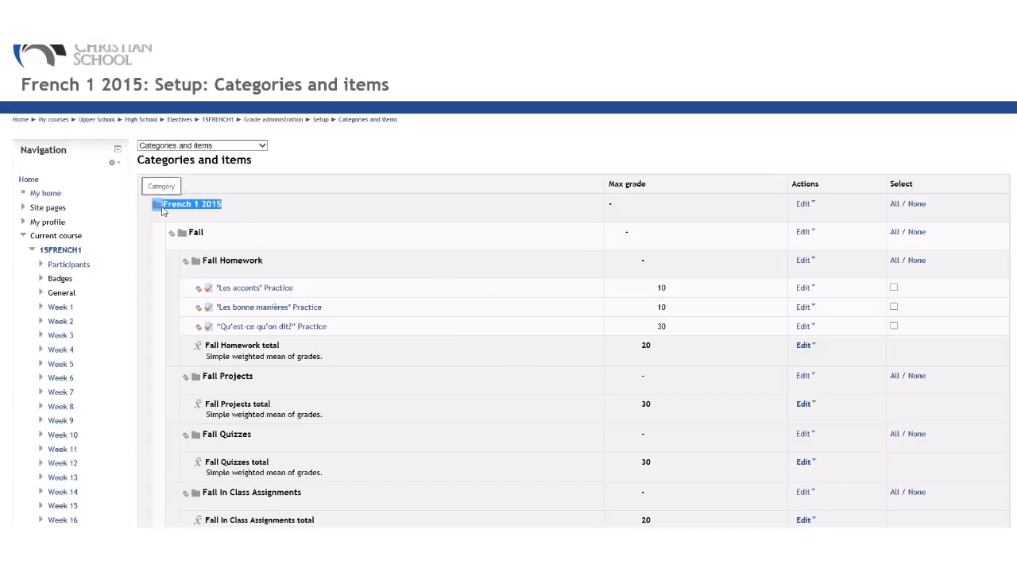
click(247, 211)
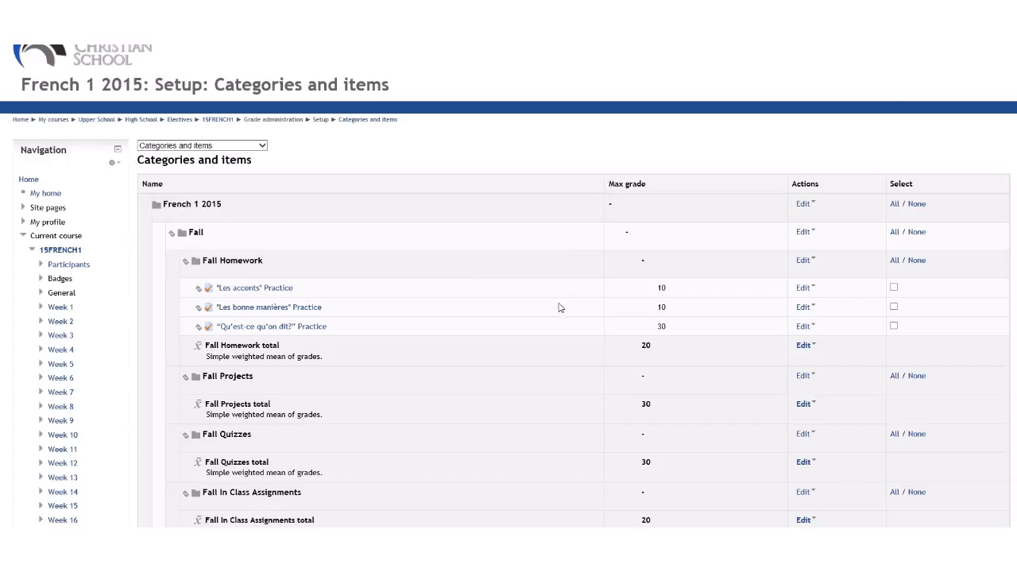
scroll(881, 211, down, 2)
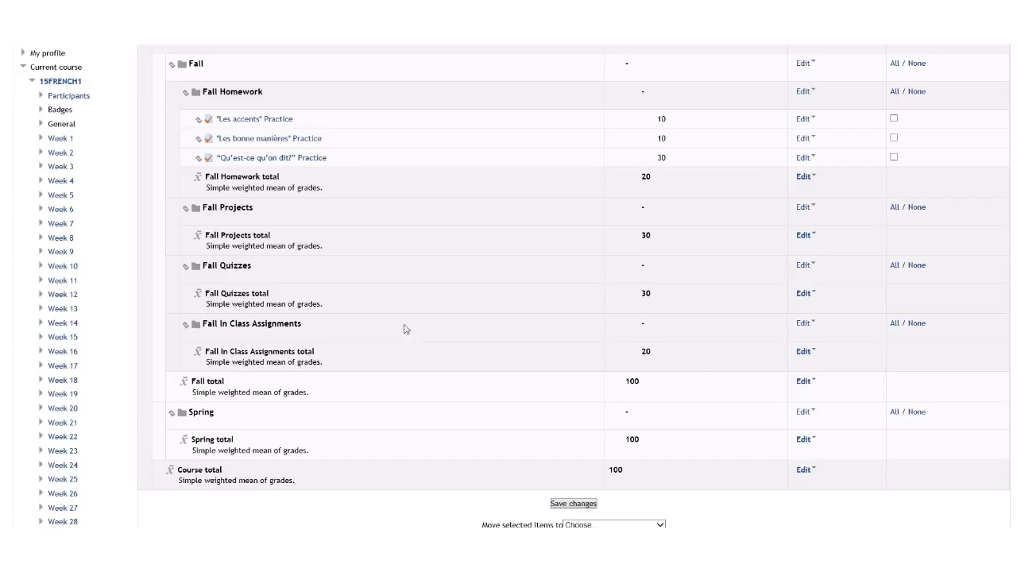
drag(239, 418, 177, 414)
click(299, 417)
scroll(515, 286, up, 1)
scroll(515, 286, up, 1)
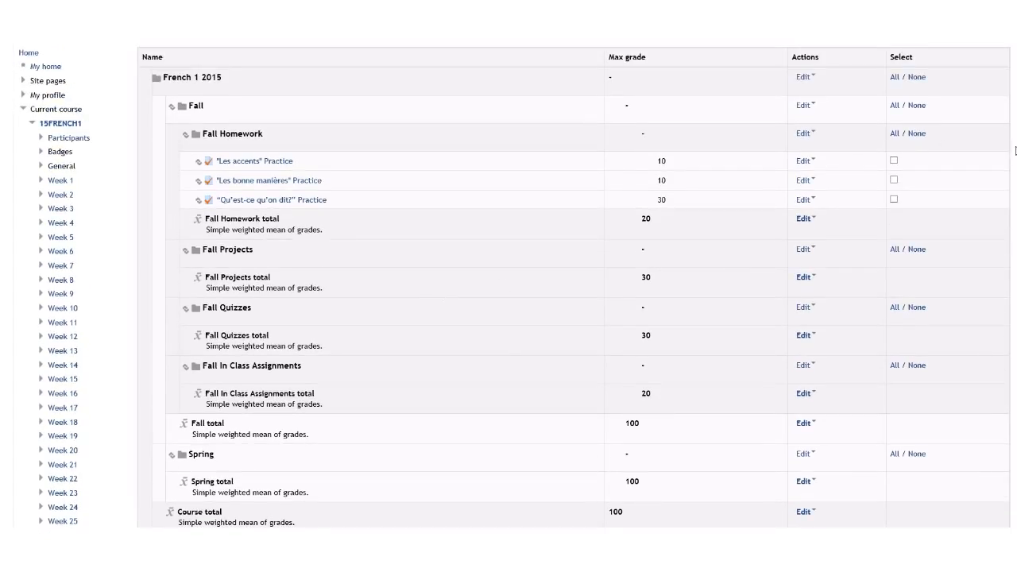
Review the Fall and Spring semester categories and the subcategories nested under Fall, such as Fall Homework and Fall Projects
scroll(893, 153, down, 1)
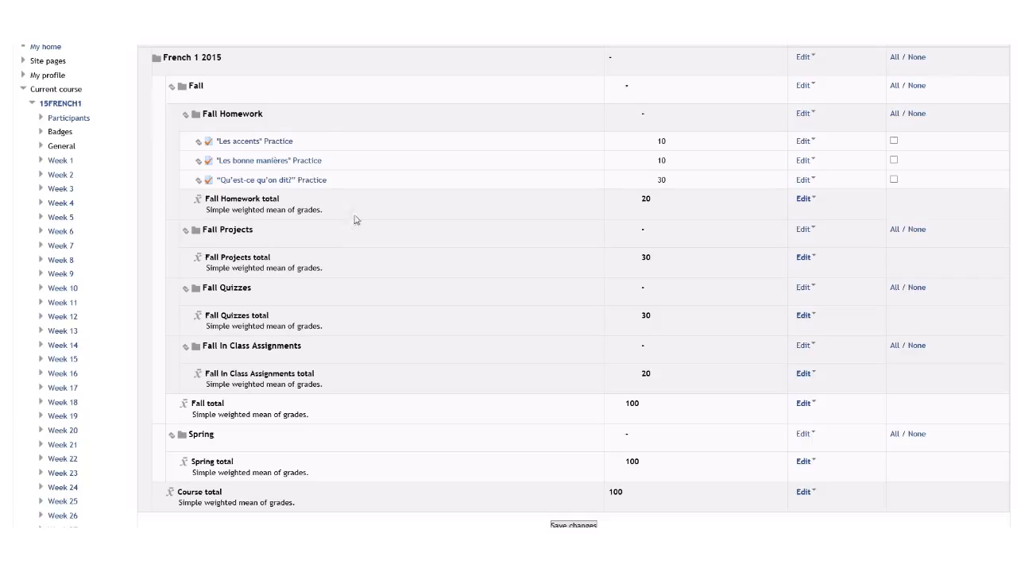
double_click(195, 88)
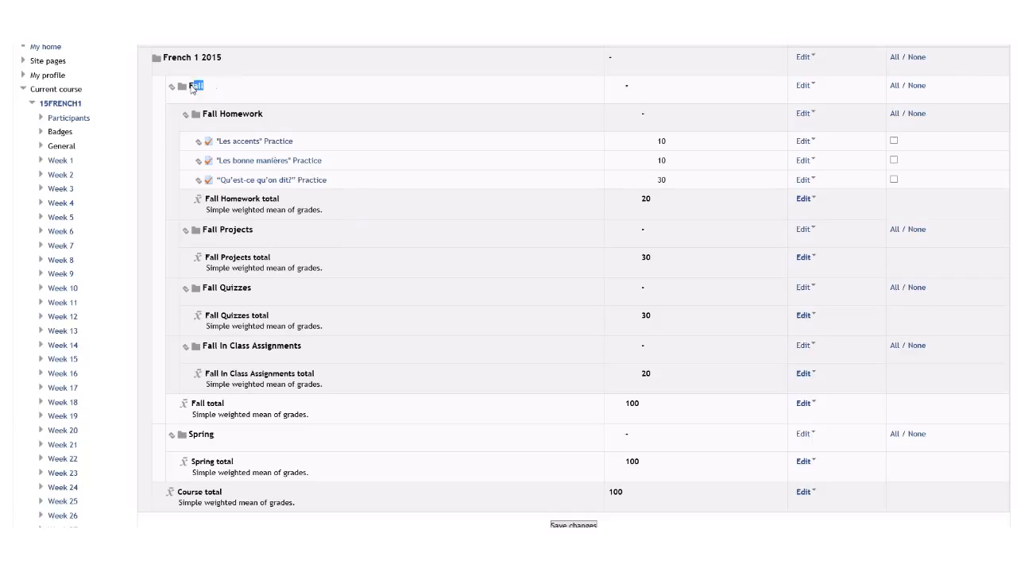
double_click(245, 439)
click(244, 442)
drag(280, 117, 211, 125)
drag(256, 231, 208, 236)
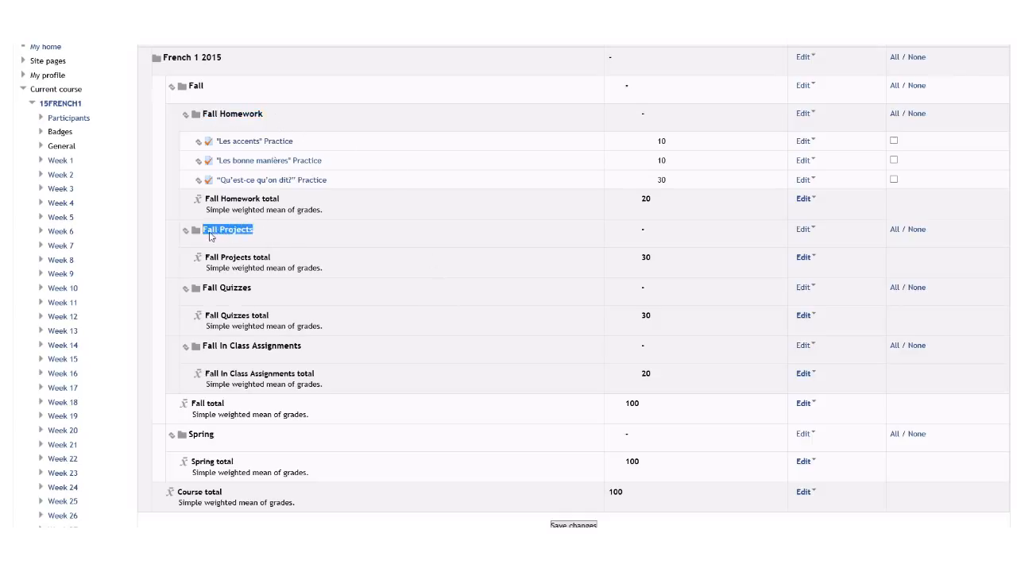
click(311, 288)
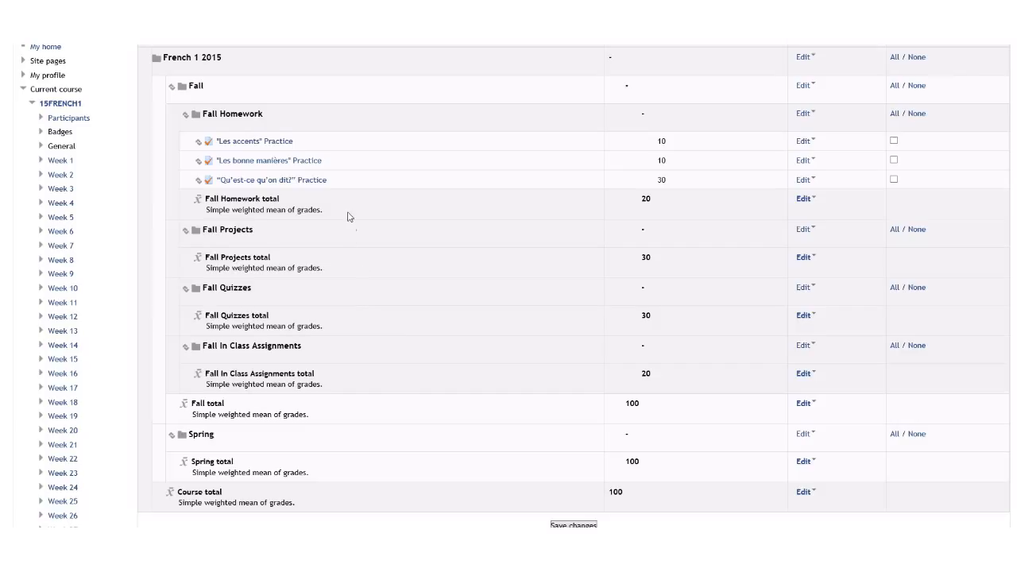
Examine the maximum grades of the homework, projects, quizzes and in-class assignments totals within Fall
double_click(645, 205)
click(653, 214)
drag(653, 323, 639, 328)
click(639, 327)
drag(661, 319, 632, 320)
click(631, 321)
drag(665, 260, 639, 265)
drag(666, 326, 633, 331)
drag(664, 382, 595, 385)
click(595, 385)
drag(665, 259, 624, 265)
drag(662, 325, 629, 322)
click(629, 324)
drag(652, 390, 636, 386)
click(620, 380)
Compare the maximum grades of the three Fall Homework practice items with the Fall Homework total and the Fall total
double_click(666, 162)
double_click(661, 182)
click(463, 132)
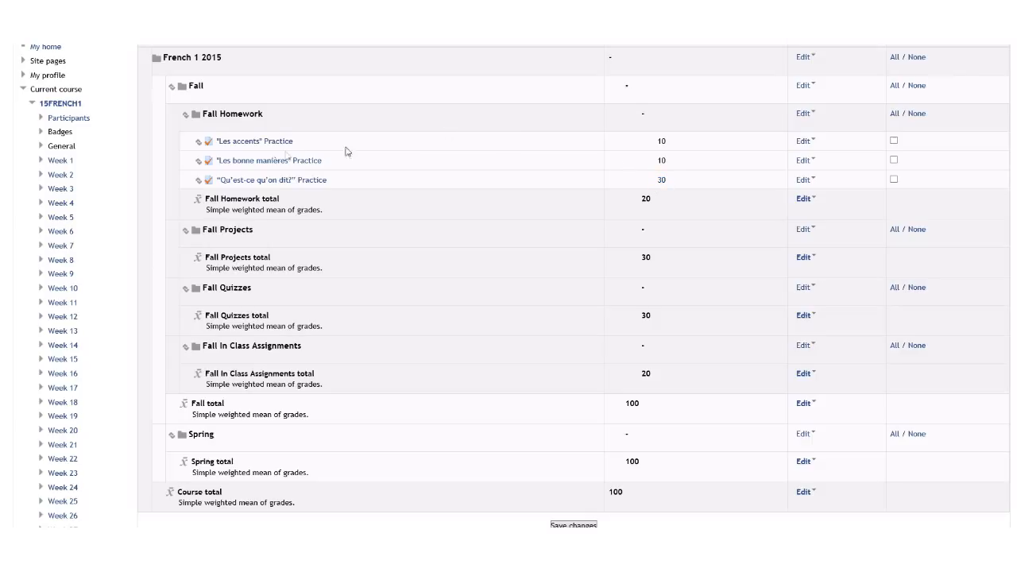
double_click(656, 147)
double_click(666, 164)
double_click(664, 182)
click(693, 185)
double_click(646, 200)
click(668, 205)
drag(625, 403, 649, 401)
click(654, 405)
drag(639, 408, 626, 412)
click(650, 408)
drag(673, 183, 633, 186)
click(687, 188)
drag(672, 143, 644, 150)
click(644, 150)
Delete the Spring category from the gradebook
scroll(572, 286, down, 3)
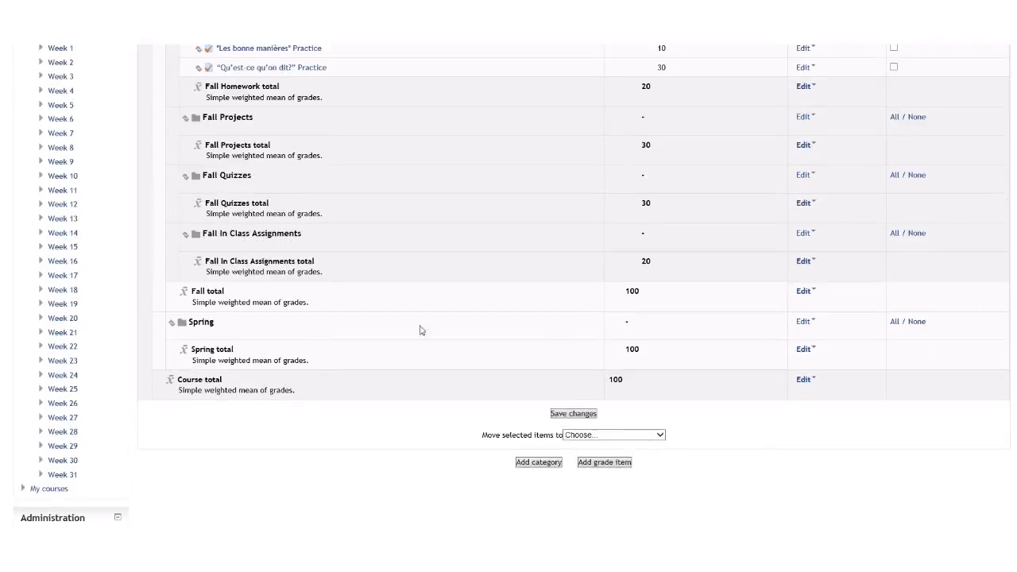
click(806, 350)
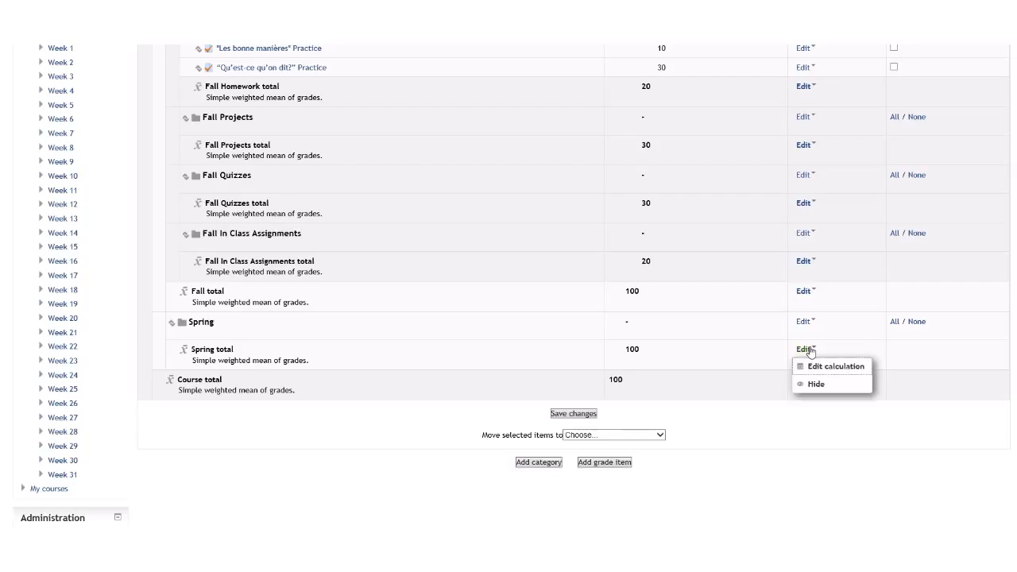
click(805, 322)
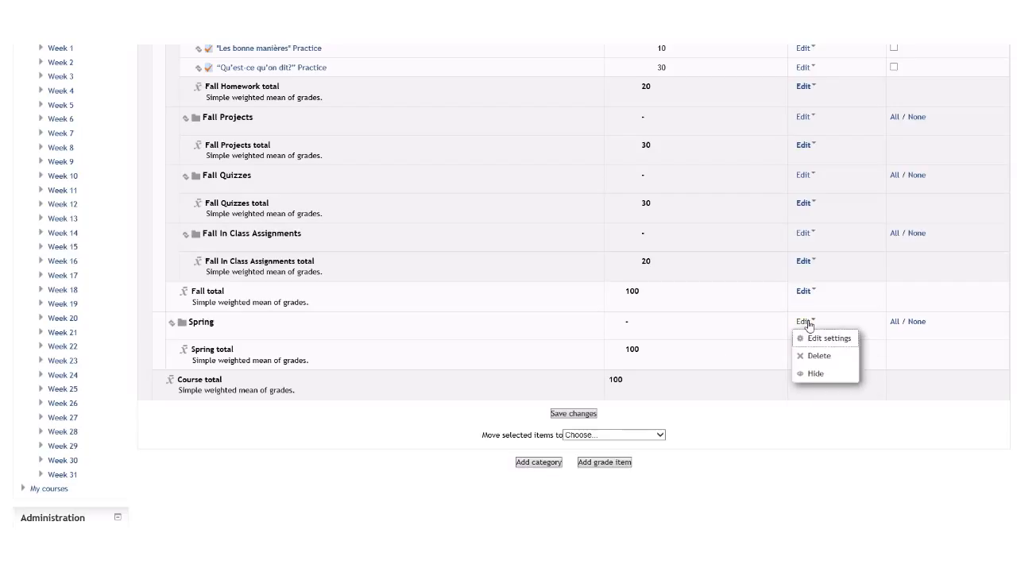
click(819, 363)
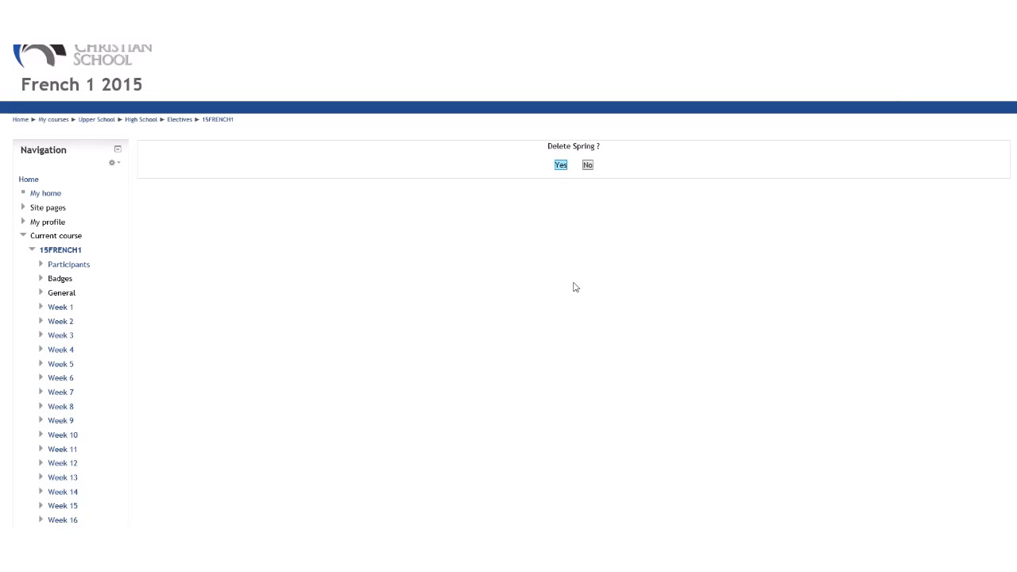
key(Return)
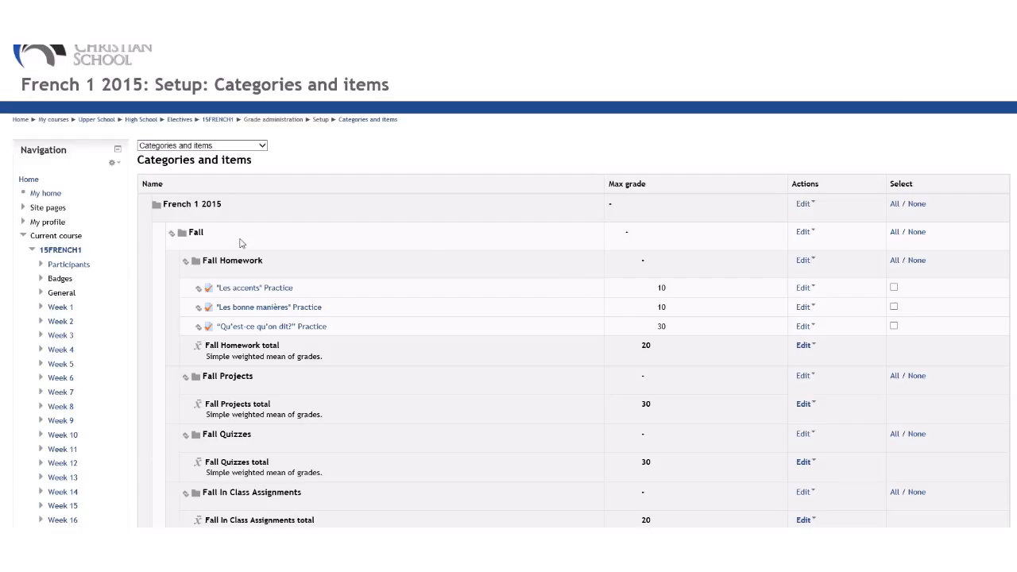
Add a new grade category named Fall and save it
scroll(418, 245, down, 4)
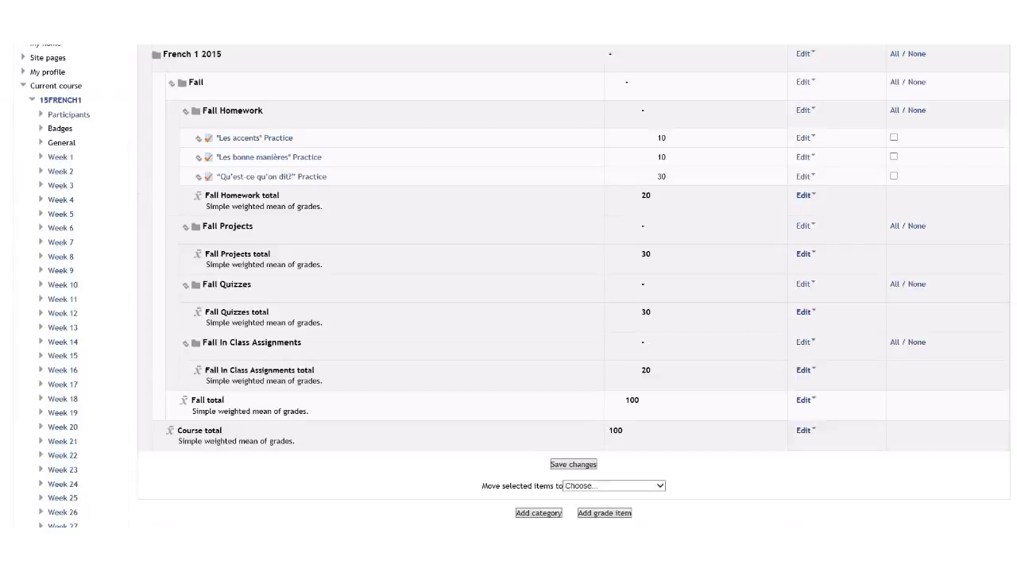
click(554, 334)
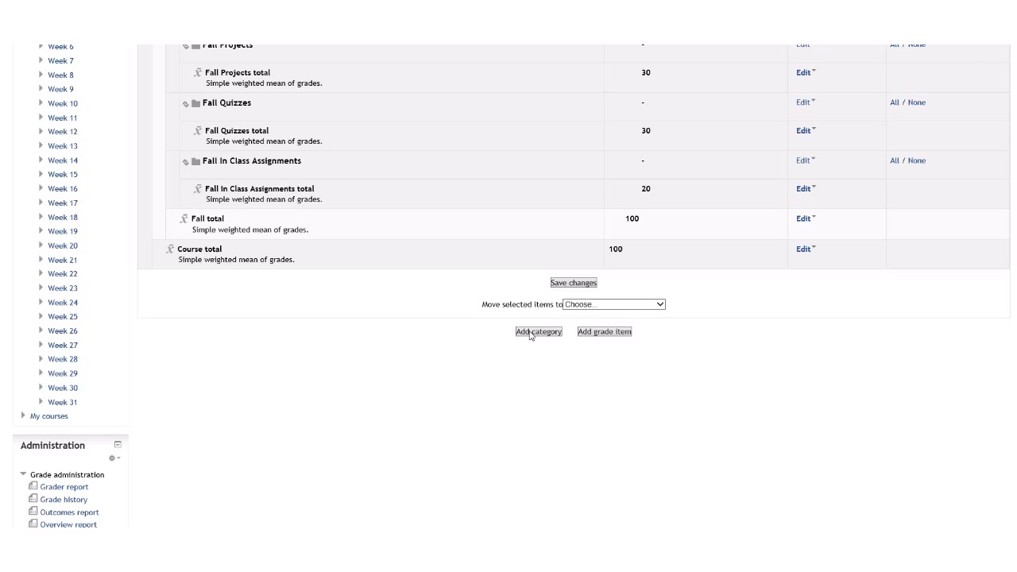
click(530, 332)
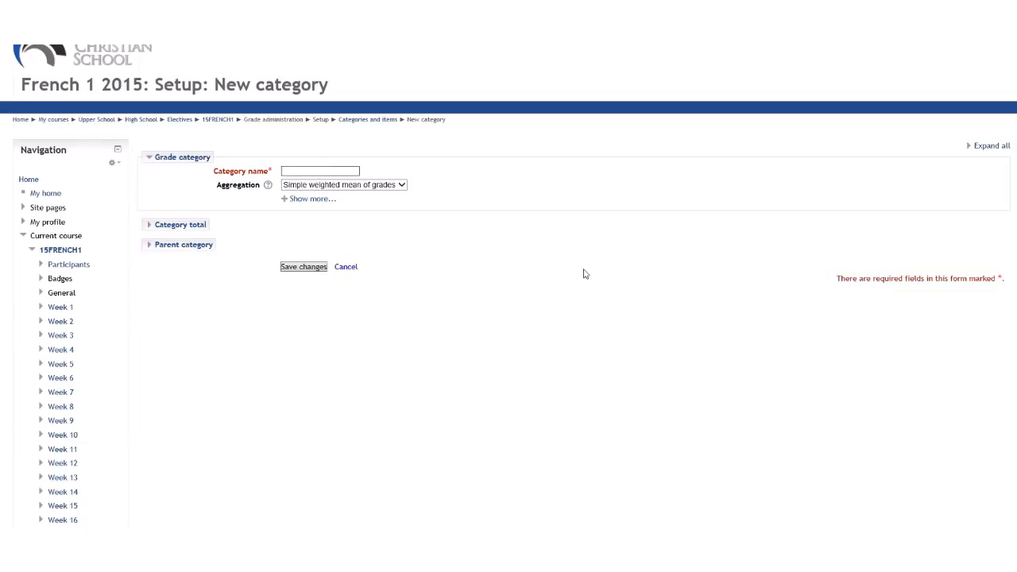
text(Fall)
click(305, 268)
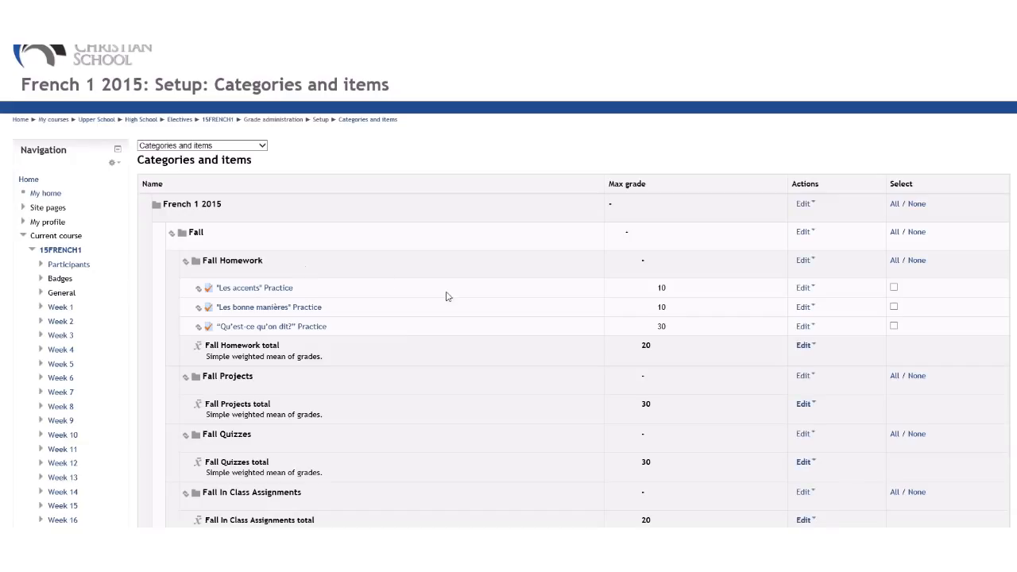
Delete the duplicate, empty Fall category below the original Fall total
scroll(446, 297, down, 5)
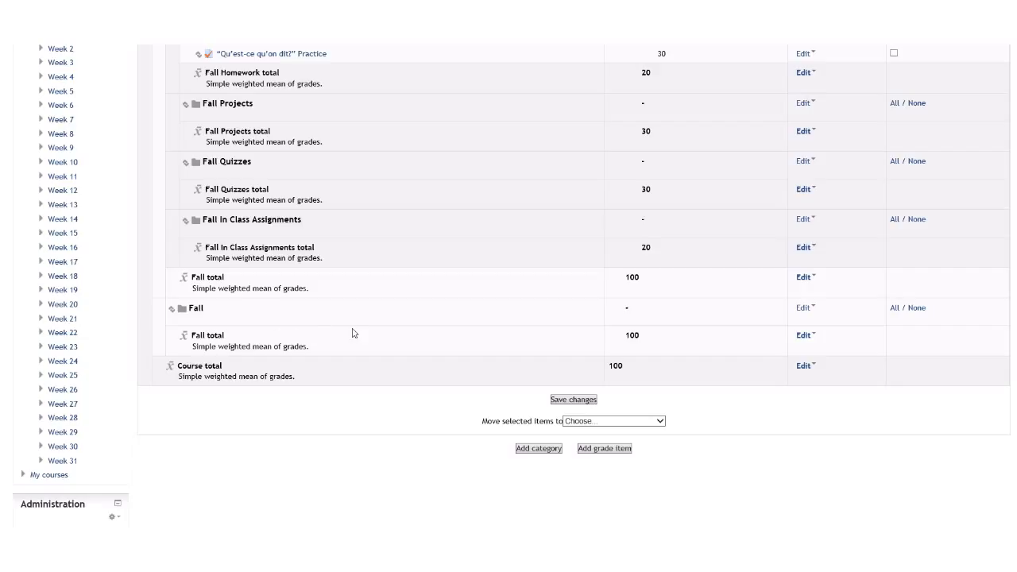
click(802, 309)
click(816, 342)
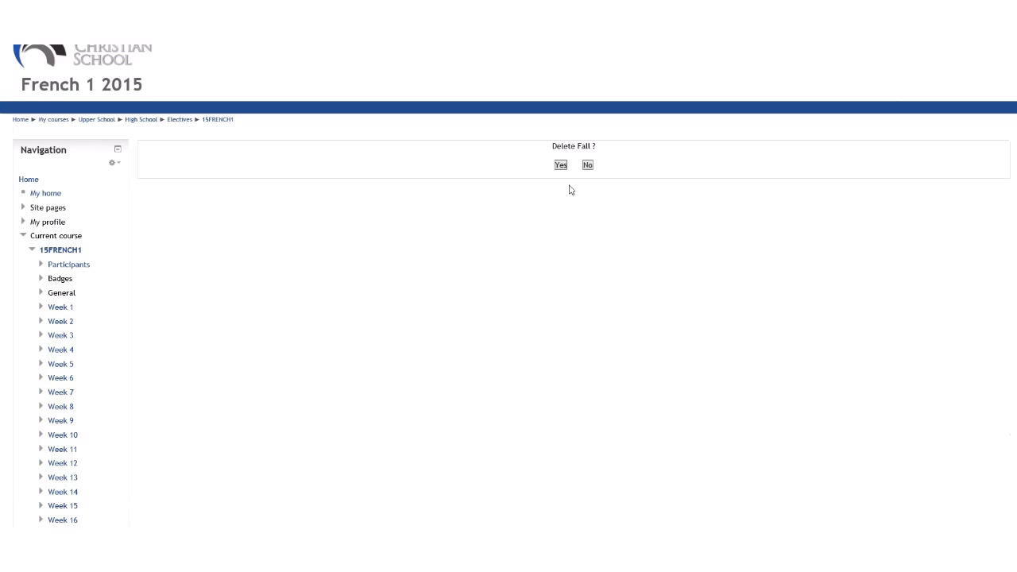
click(561, 165)
Add a new grade category named Spring and save it
scroll(545, 300, down, 3)
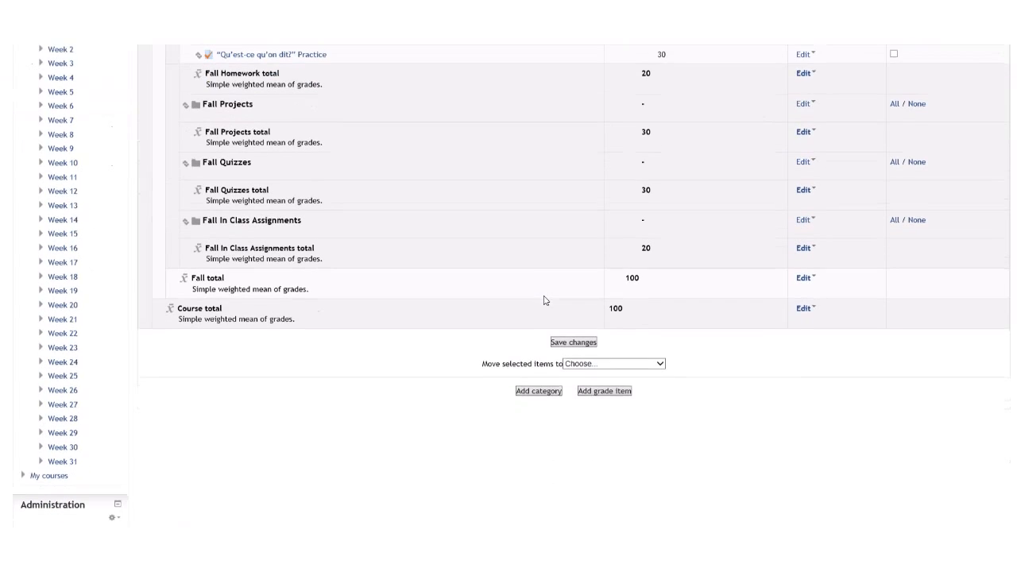
click(538, 390)
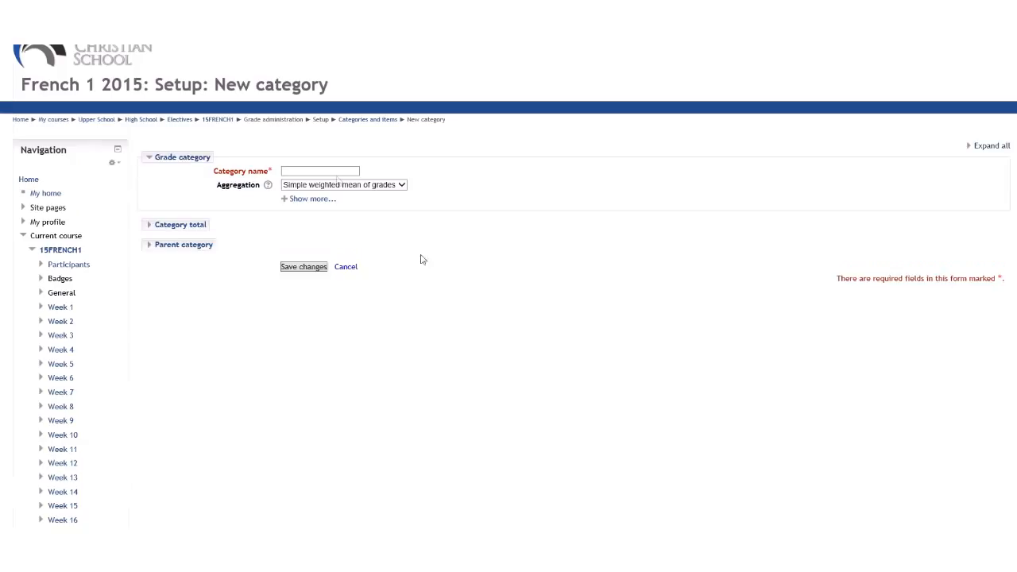
text(Spring)
click(309, 270)
Start a new grade category named Spring Homework and set its category total's maximum grade to 20
scroll(437, 274, down, 5)
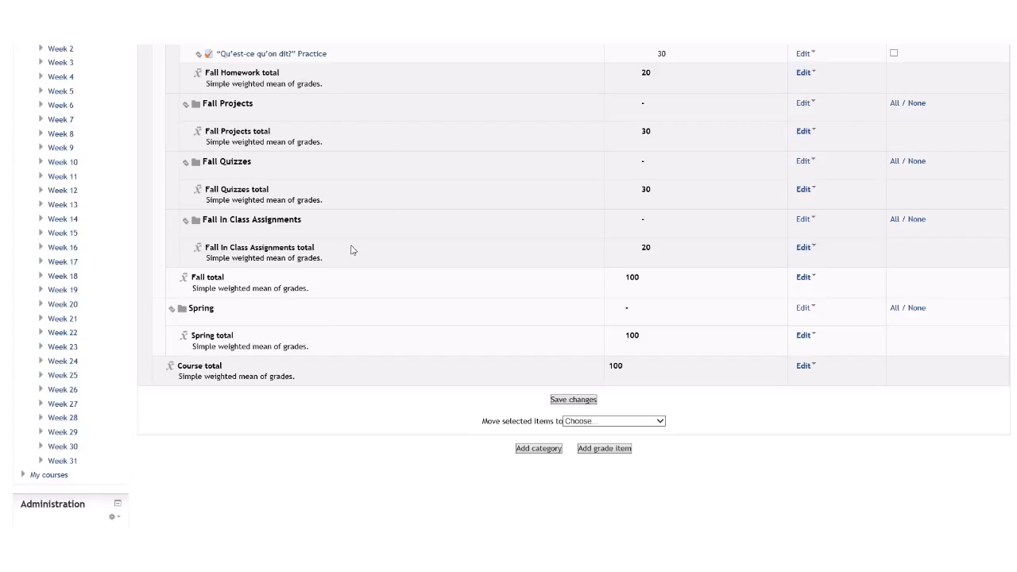
click(539, 448)
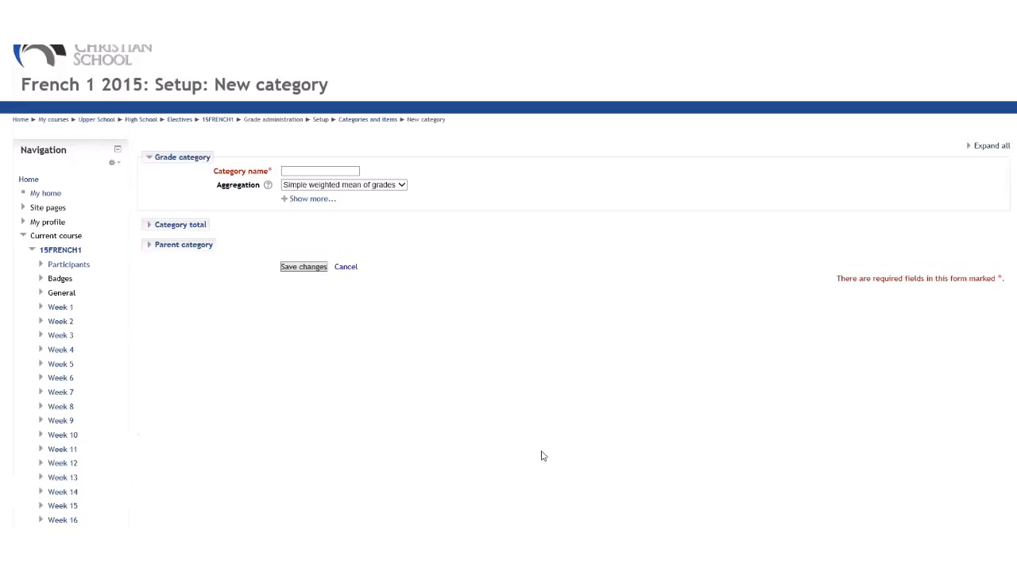
click(315, 171)
text(Spring Homework)
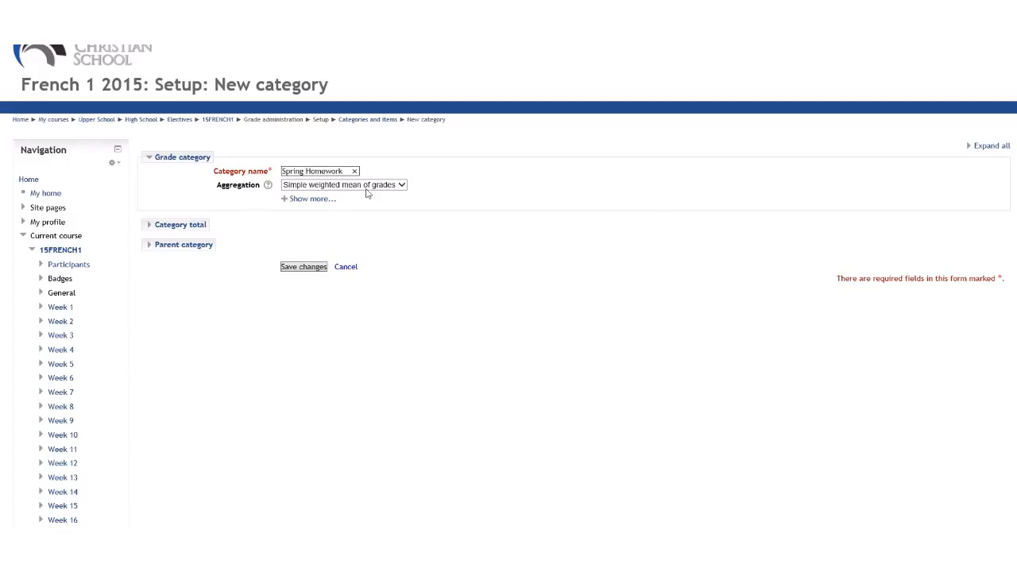
click(174, 227)
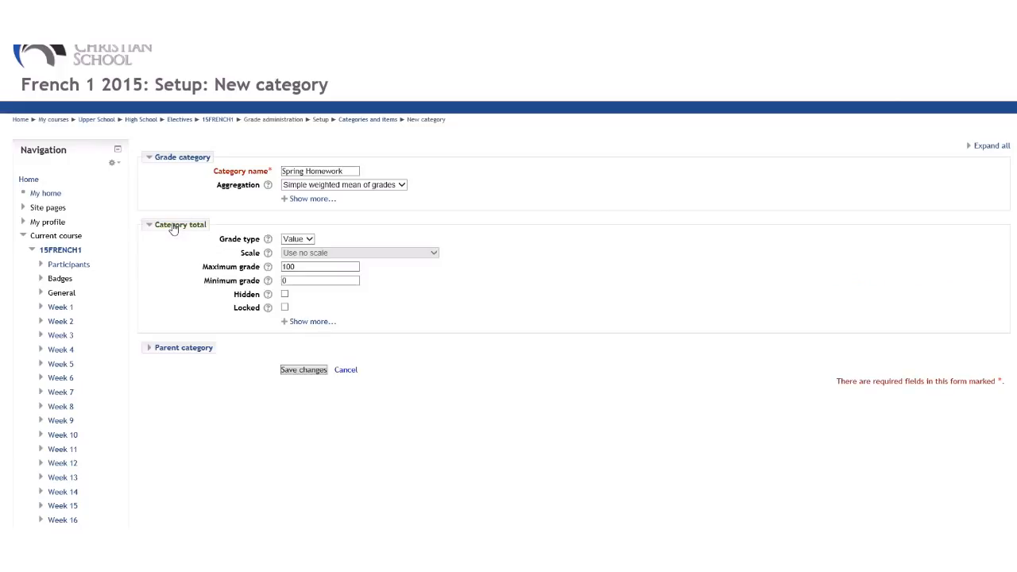
double_click(307, 268)
text(20)
Make Spring the parent category of Spring Homework and save the new category
click(191, 349)
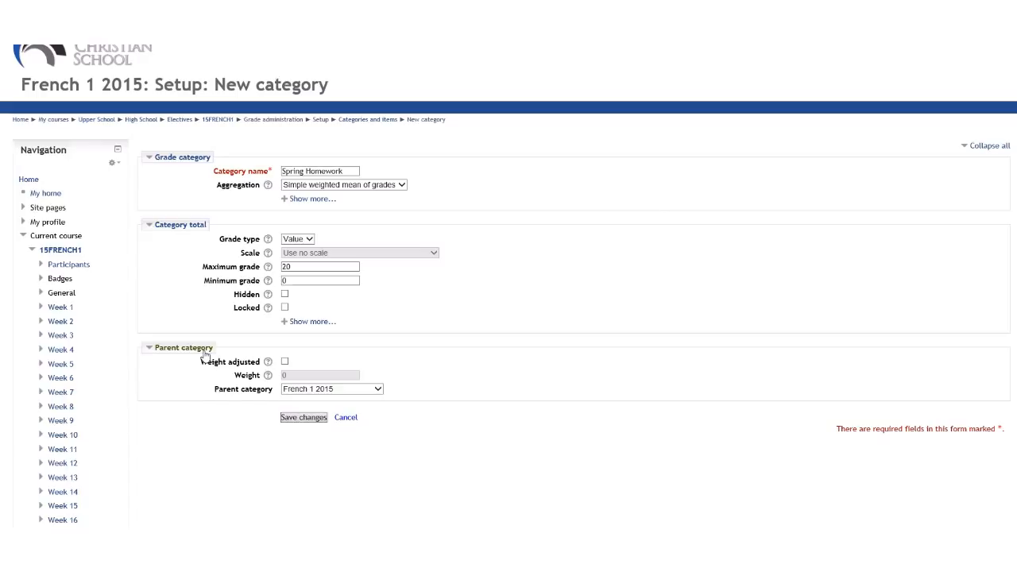
triple_click(250, 398)
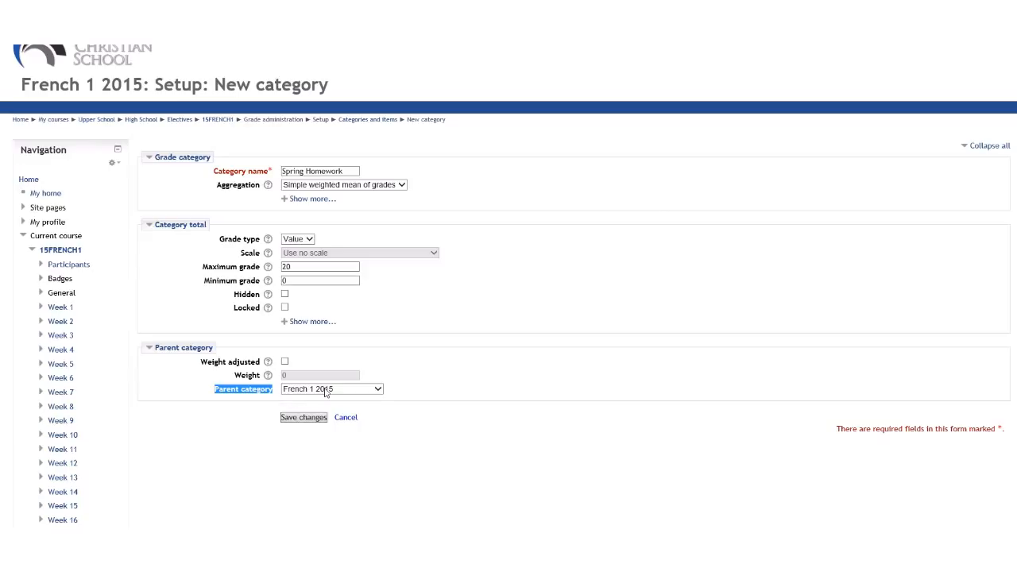
click(457, 403)
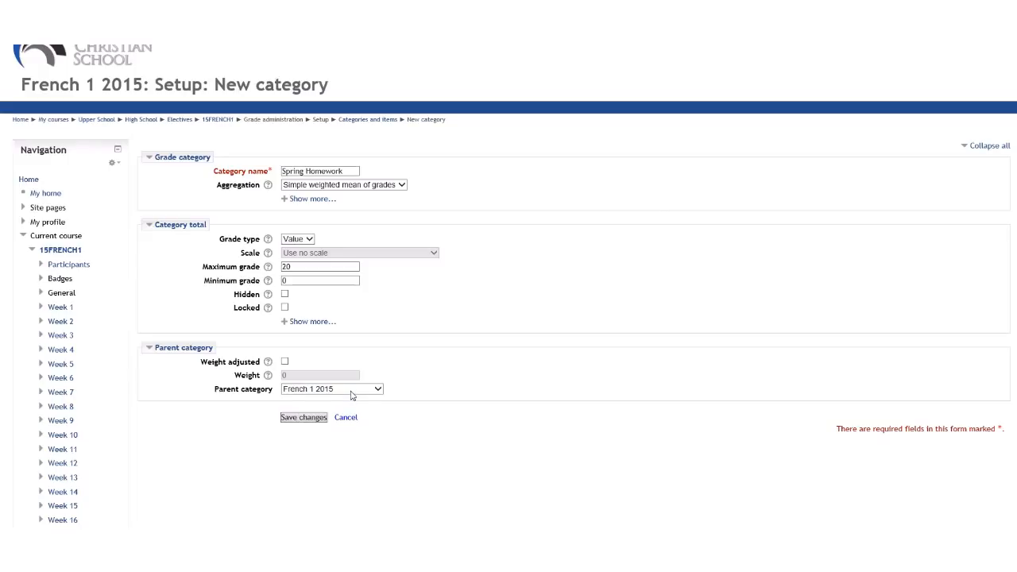
click(352, 391)
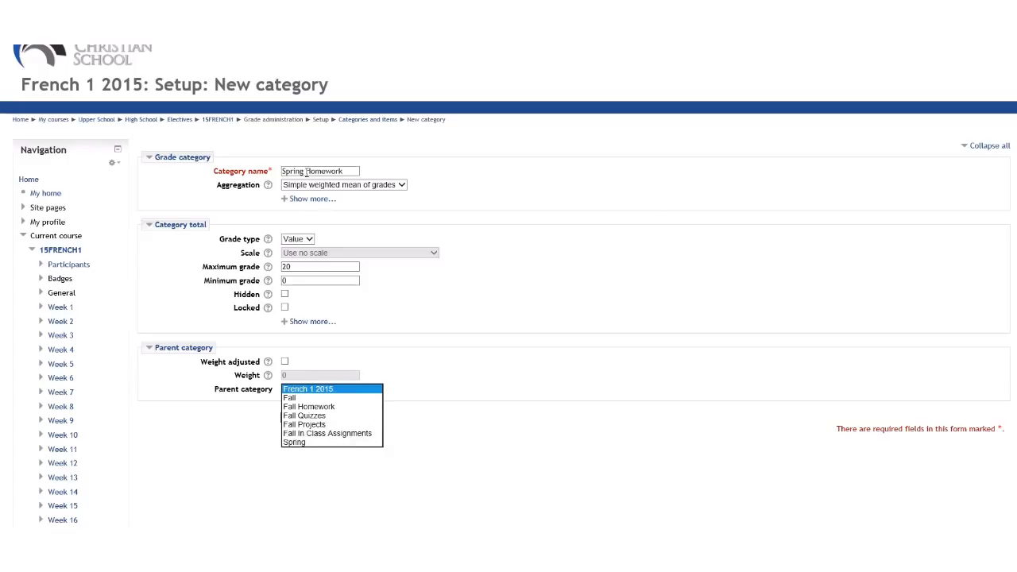
click(308, 442)
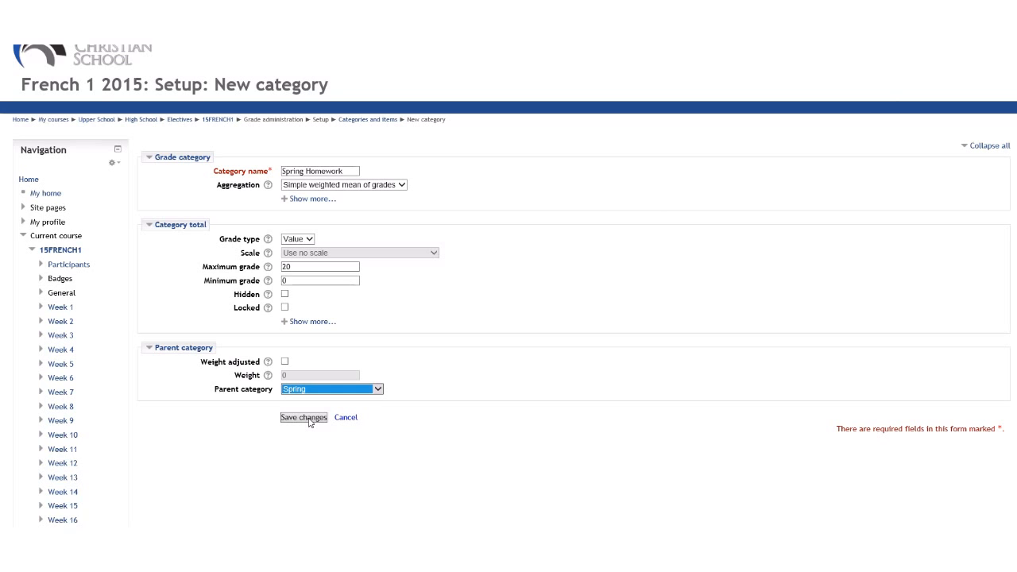
click(307, 418)
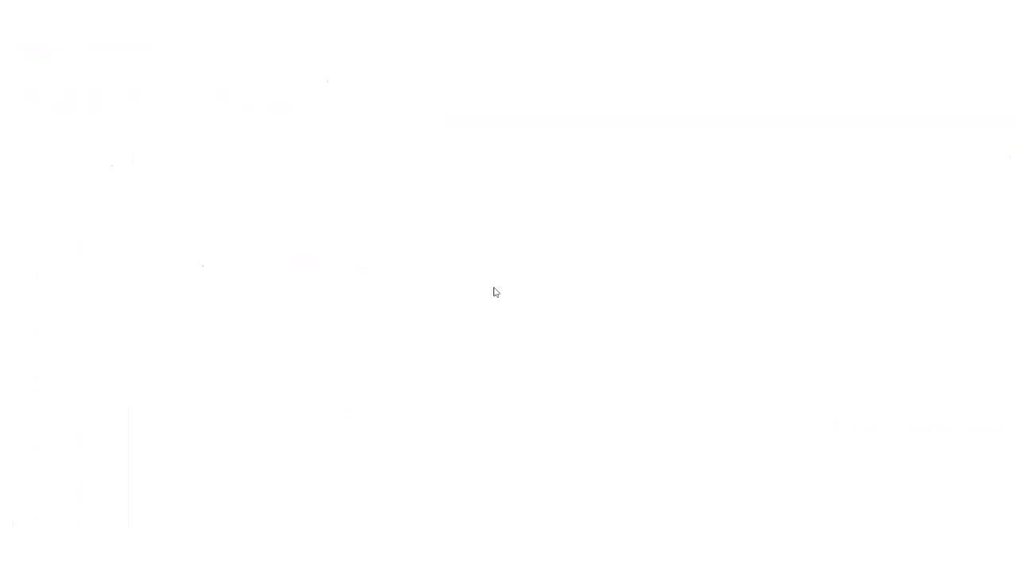
Start a new grade category named Spring Projects and set its category total's maximum grade to 30
scroll(481, 295, down, 4)
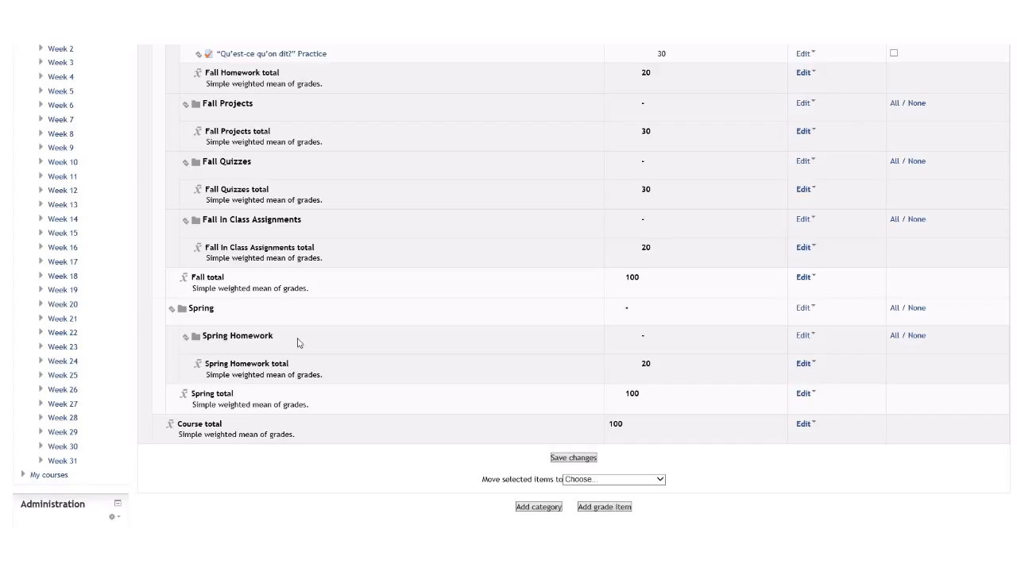
click(539, 507)
click(315, 171)
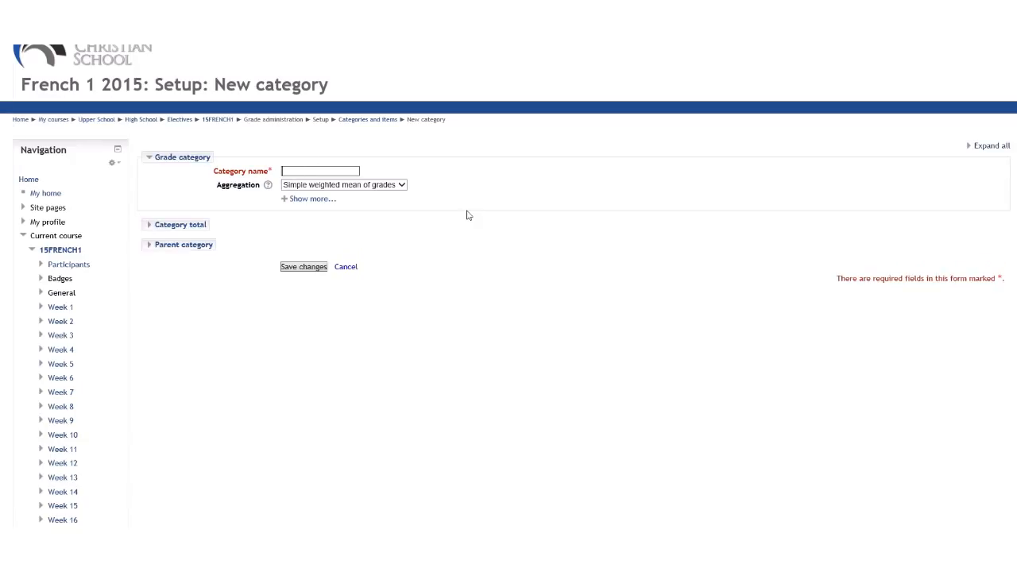
text(Spring Projects)
drag(307, 171, 259, 172)
click(519, 318)
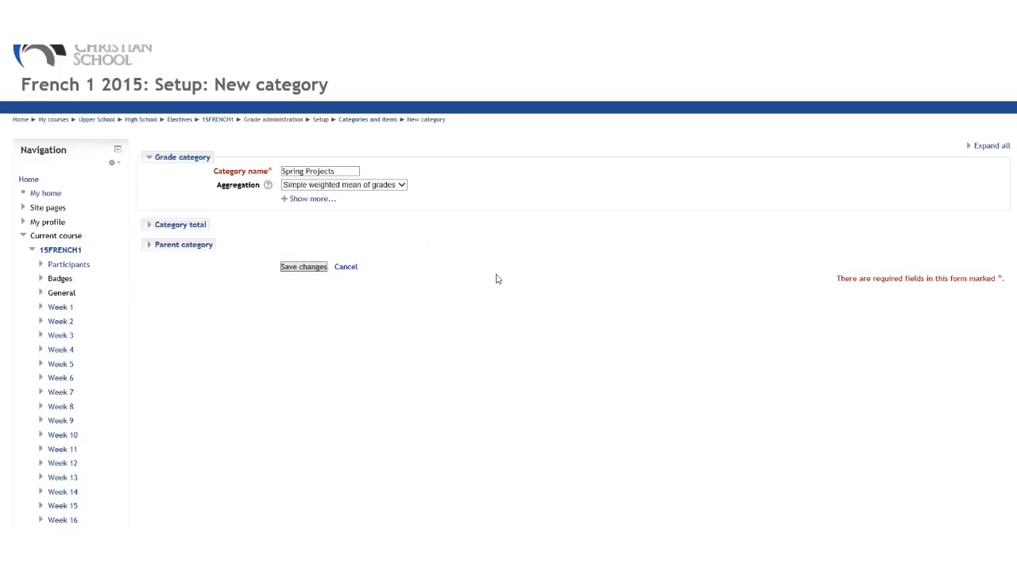
click(193, 227)
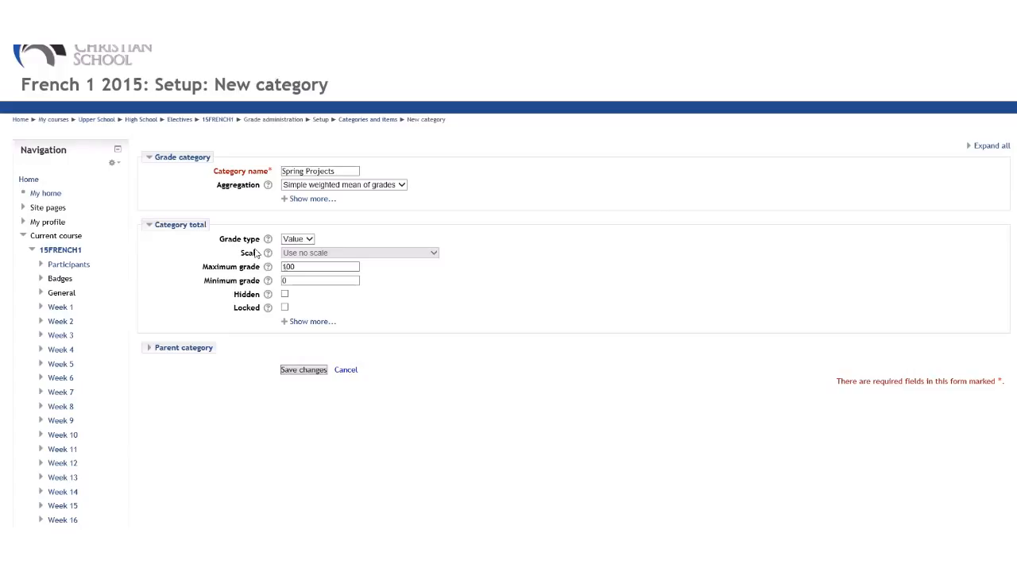
double_click(288, 267)
text(30)
click(418, 293)
Assign Spring Projects to the Spring parent category and save it
click(184, 350)
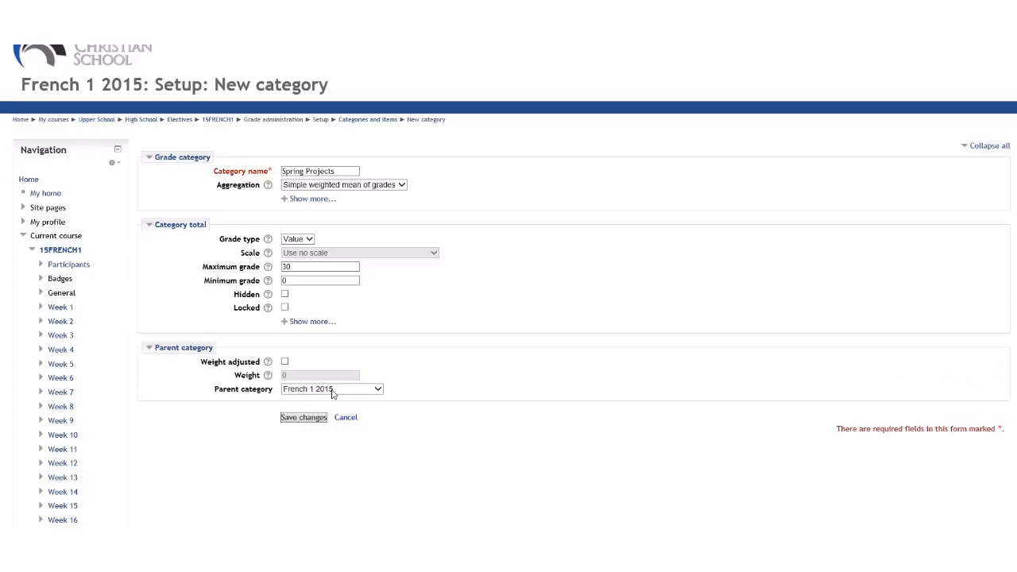
click(339, 392)
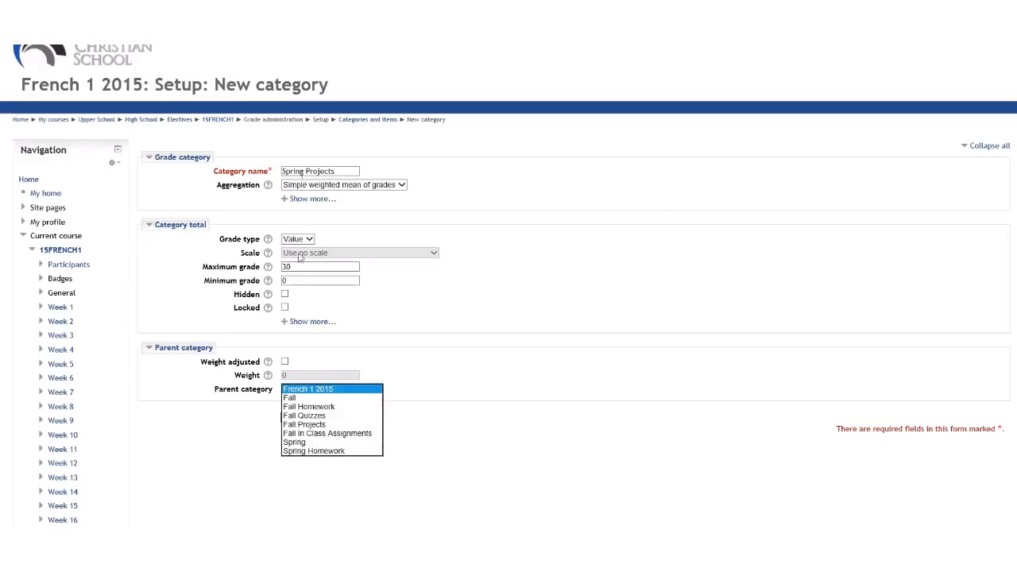
click(307, 443)
click(308, 418)
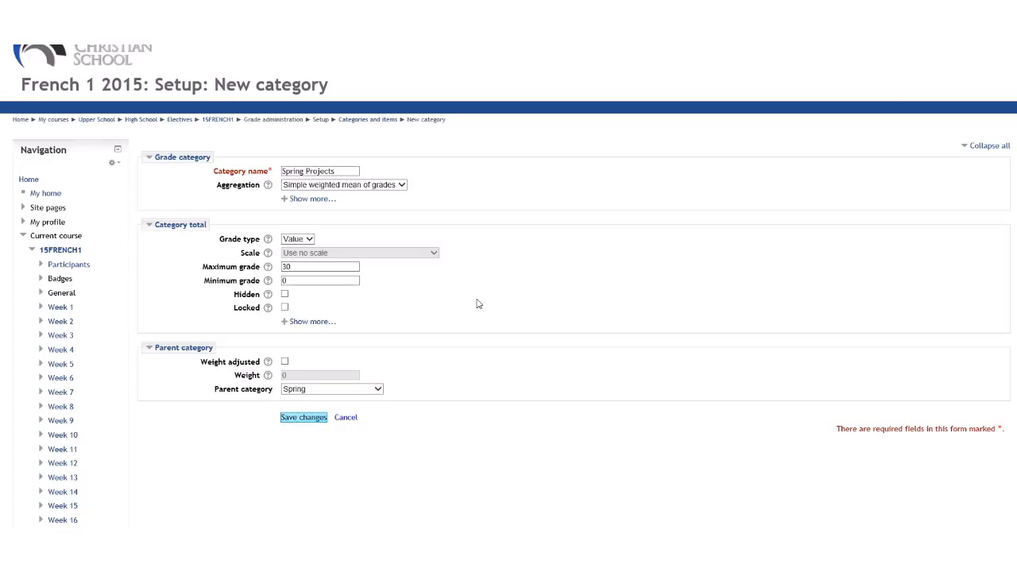
Start a new grade category named Spring Quizzes and set its category total's maximum grade to 30
scroll(479, 303, down, 5)
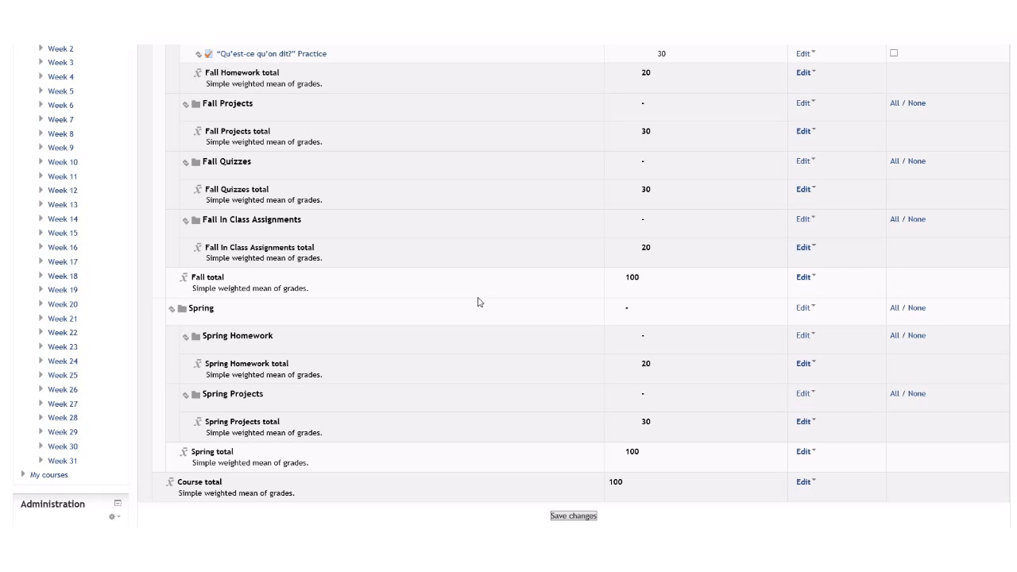
scroll(479, 302, down, 3)
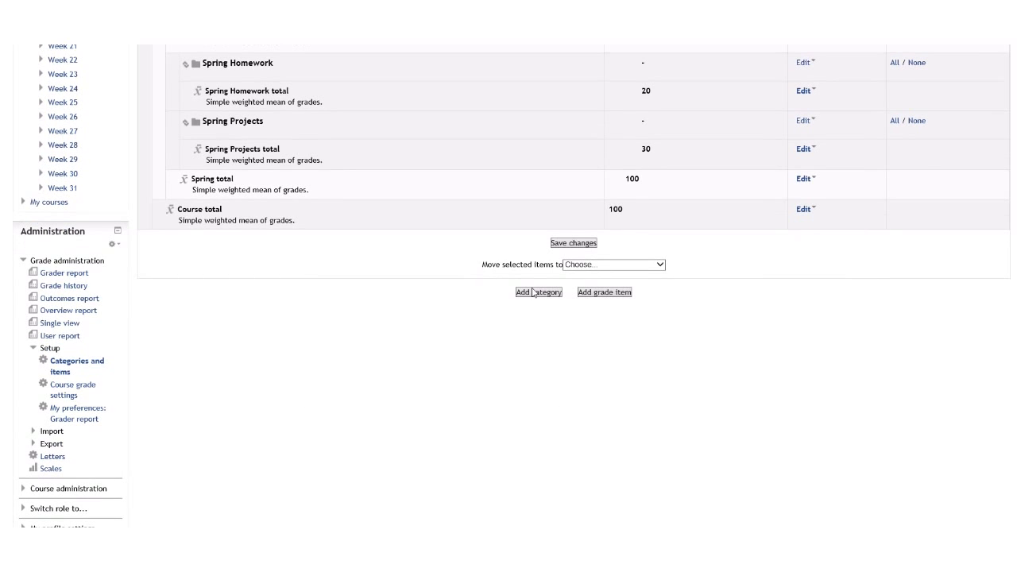
click(537, 294)
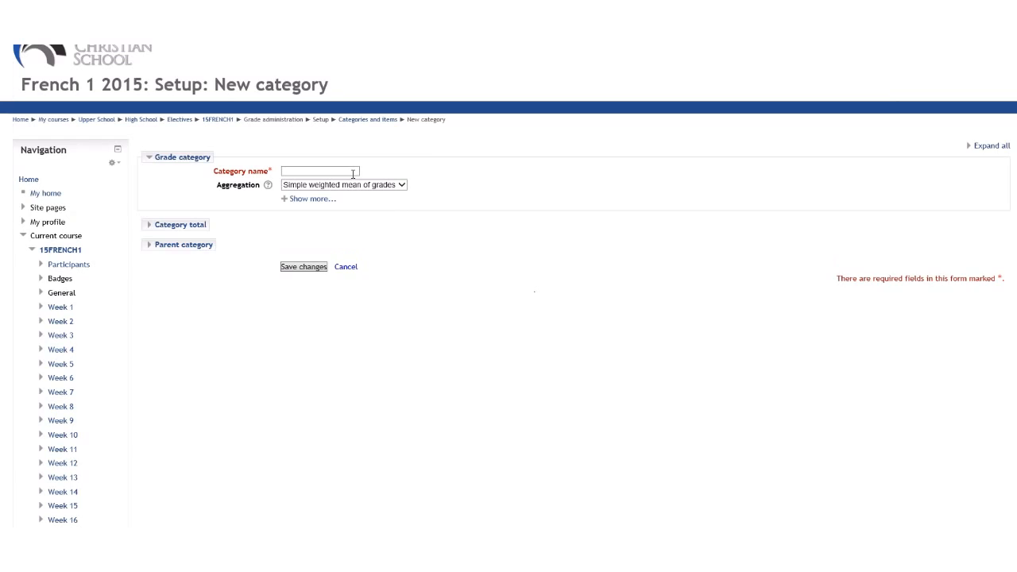
click(339, 171)
text(Spring Quizzes)
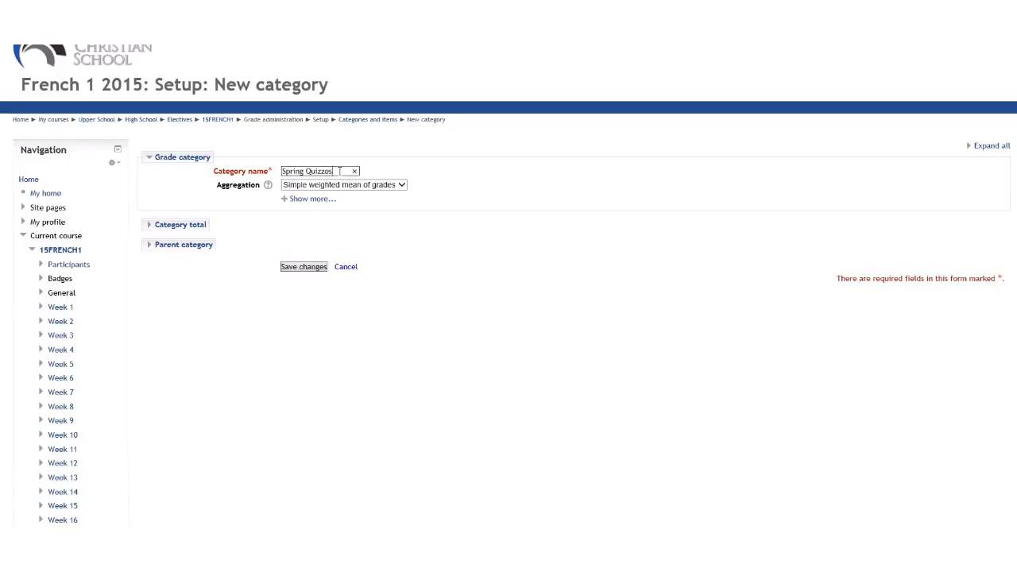
click(192, 226)
drag(308, 267, 267, 271)
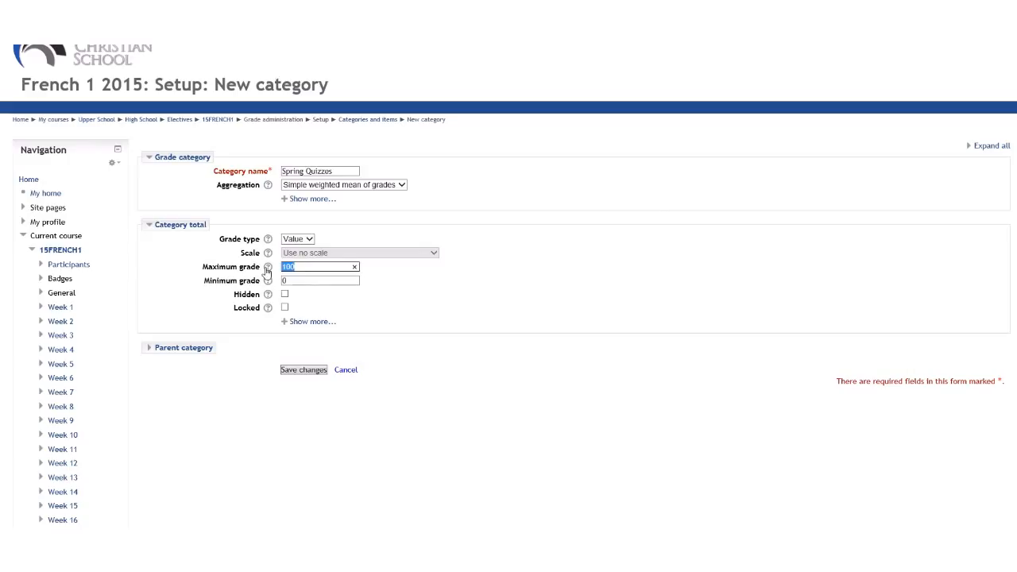
text(30)
Place Spring Quizzes under the Spring parent category and save it
click(208, 348)
click(334, 391)
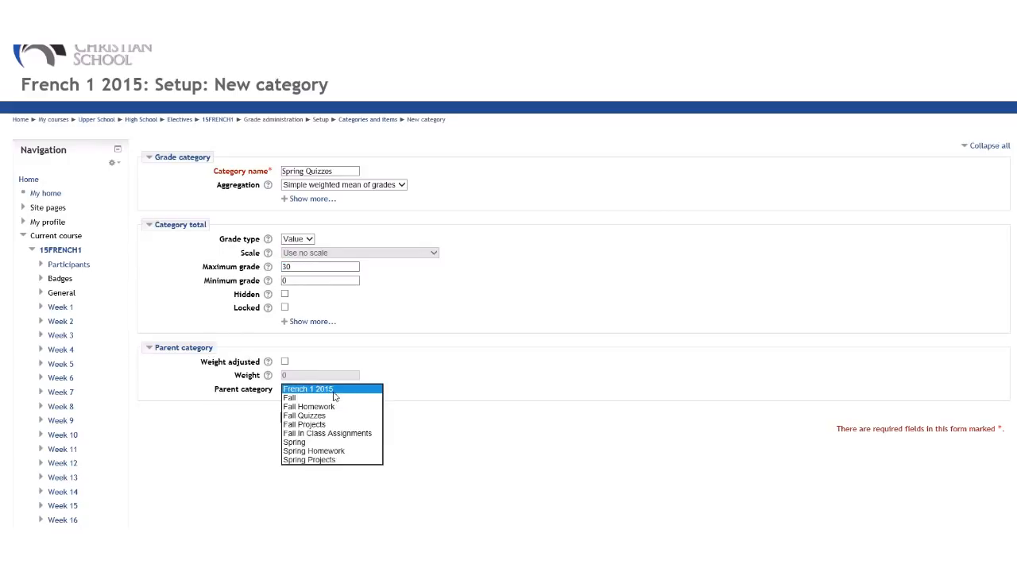
click(324, 449)
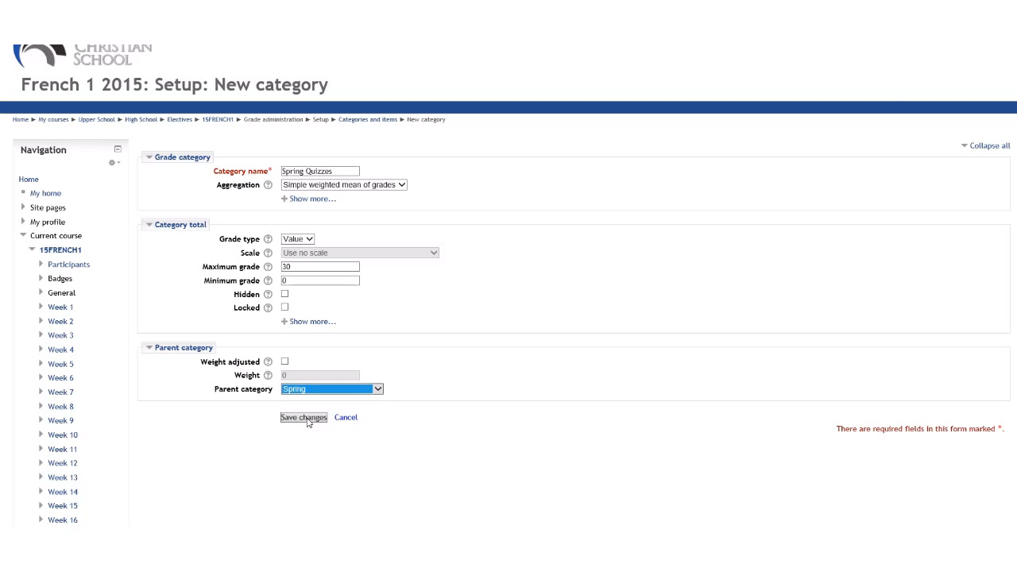
click(307, 419)
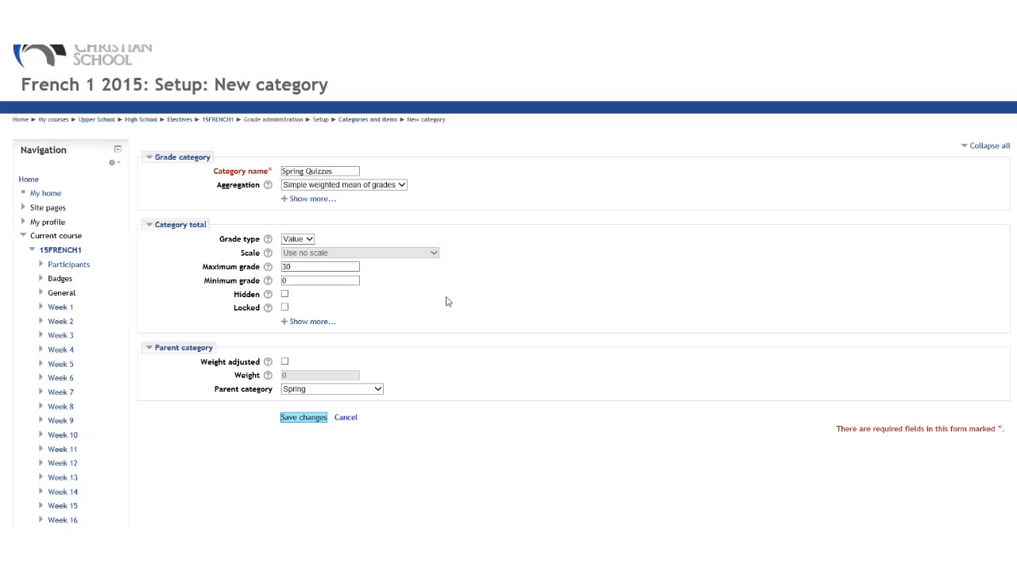
Start a new grade category named Spring In Class Assignments and set its category total's maximum grade to 20
scroll(449, 305, down, 3)
scroll(449, 306, down, 2)
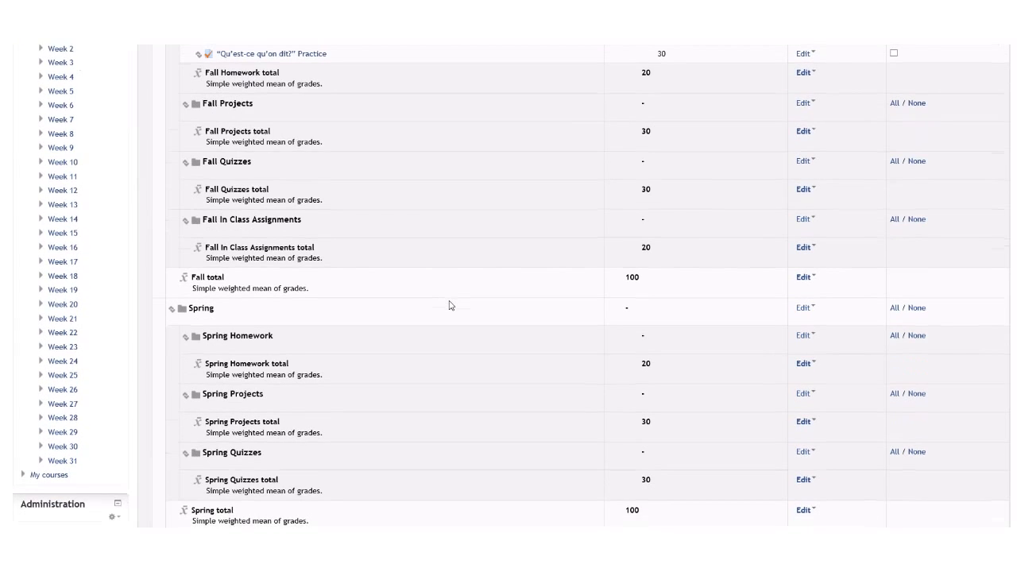
scroll(449, 305, down, 5)
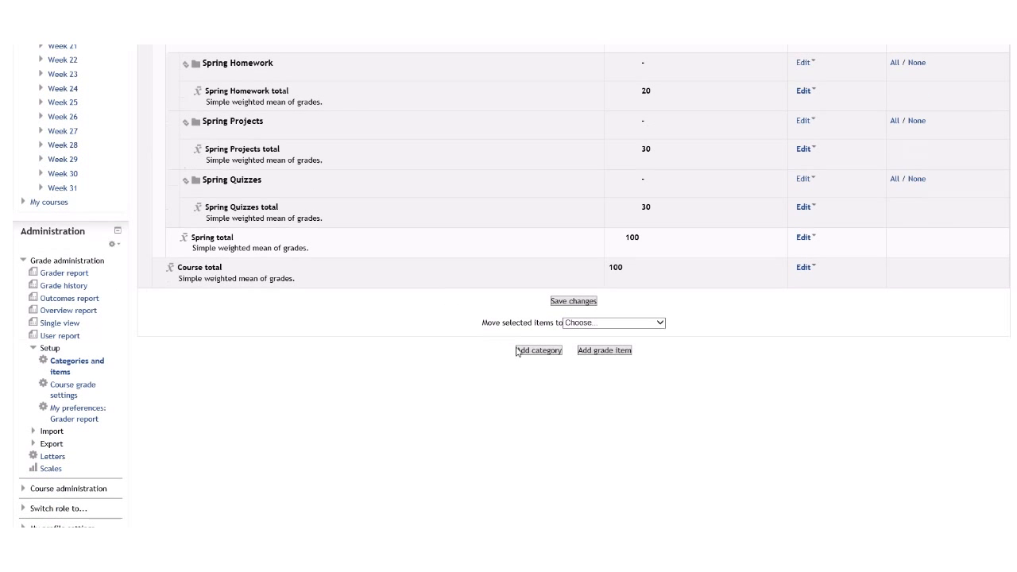
click(530, 351)
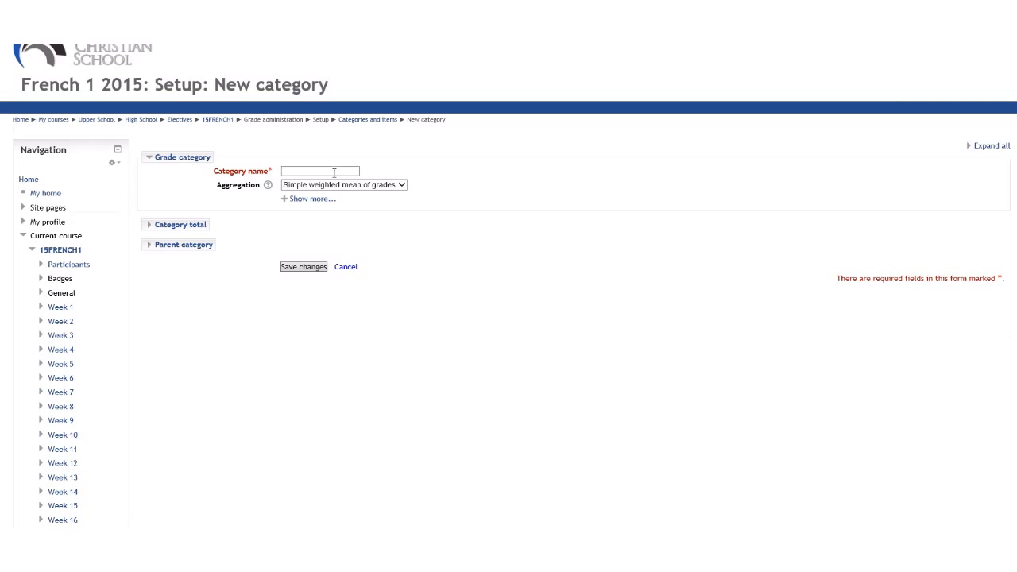
click(323, 171)
text(Spring In Class Assign)
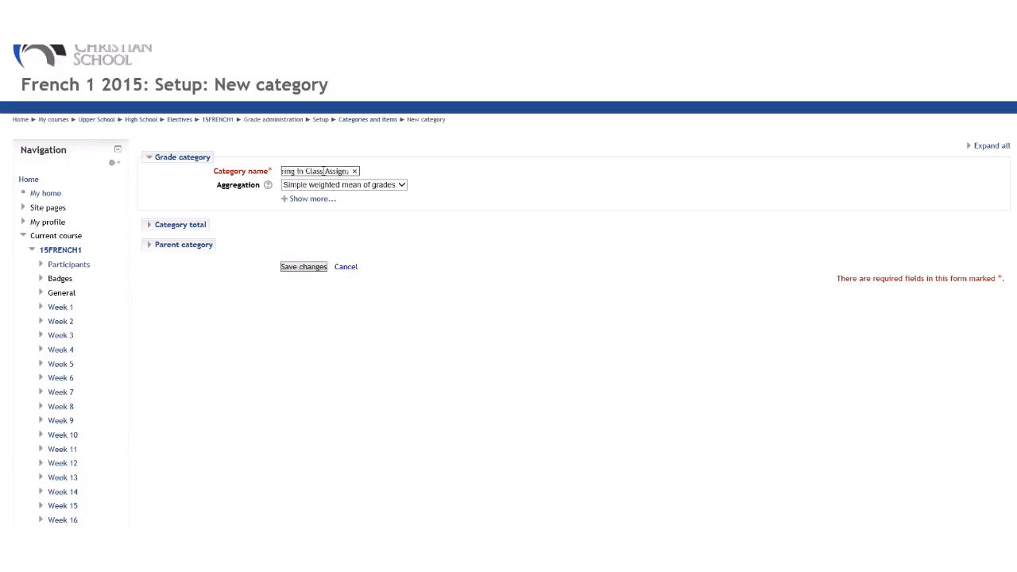
text(ments)
click(197, 226)
click(261, 273)
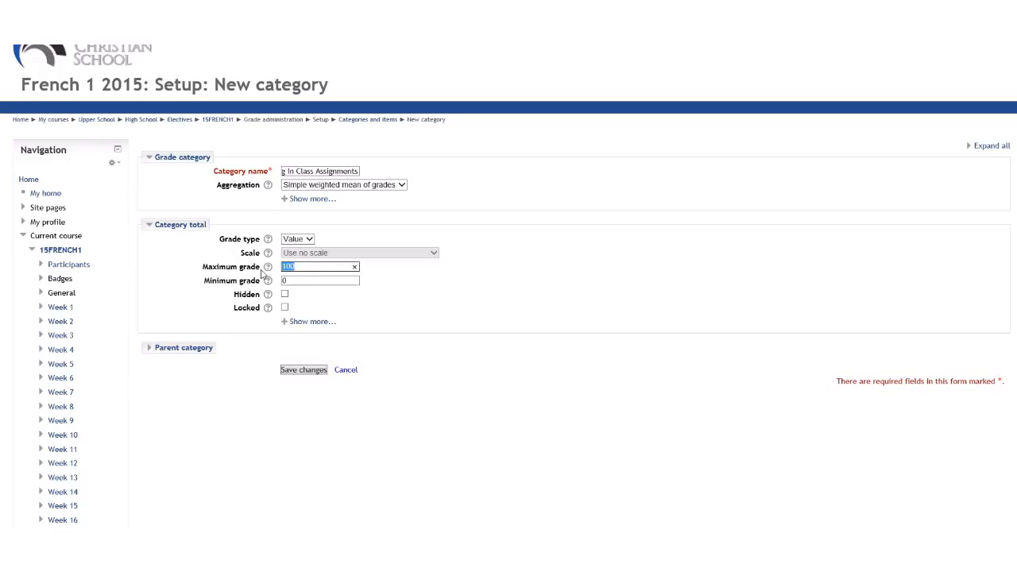
text(20)
Set the parent category of Spring In Class Assignments to Spring and save it
click(194, 349)
click(346, 389)
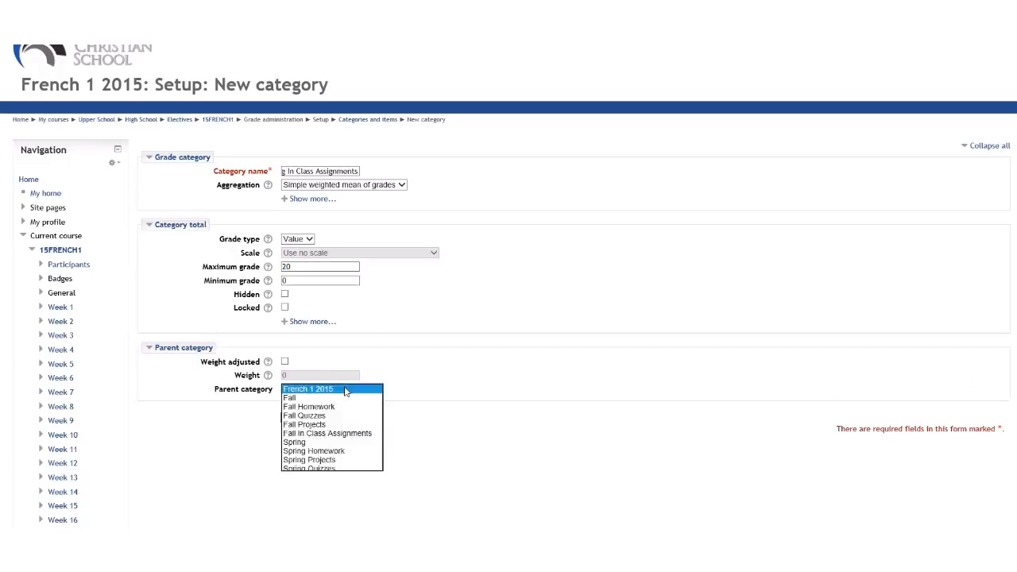
click(335, 443)
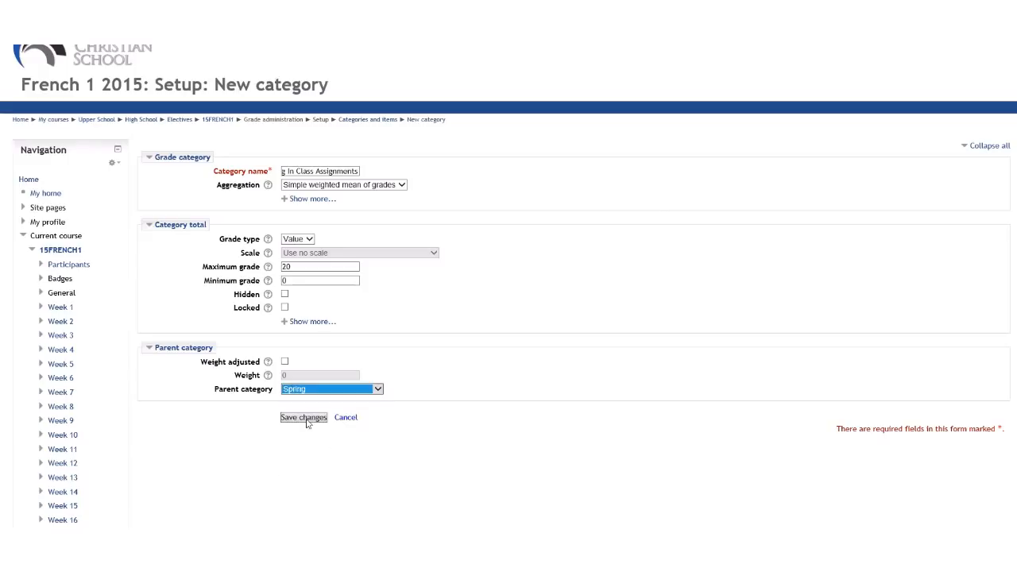
click(307, 418)
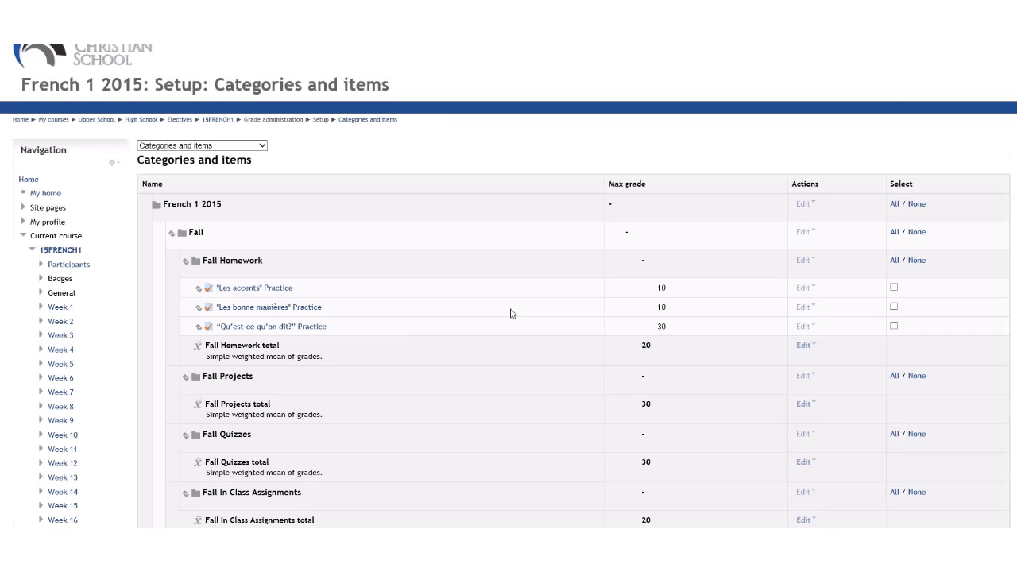
Review the Fall and Spring categories, their subcategories and maximum grades in the Categories and items list
scroll(495, 289, down, 10)
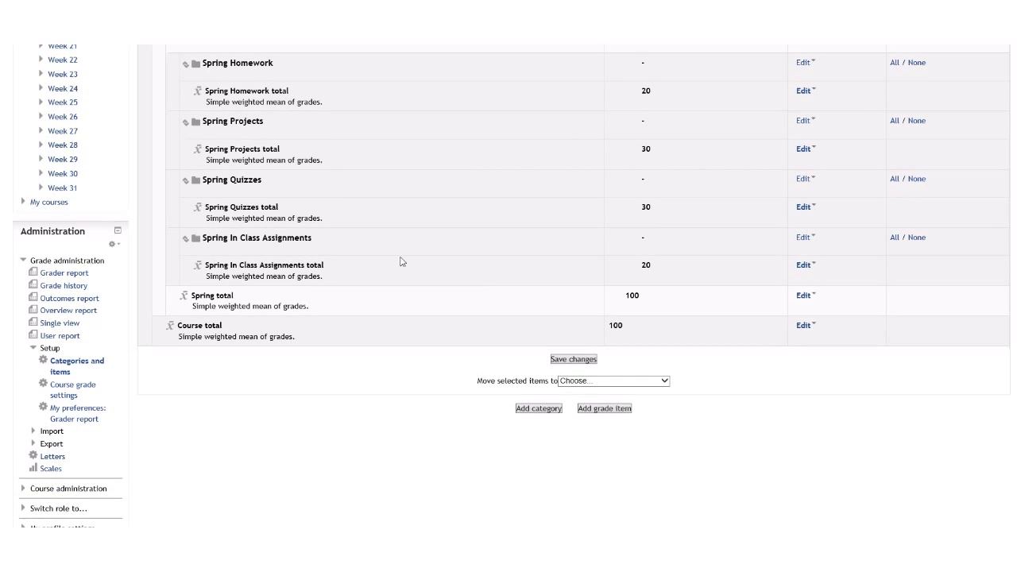
scroll(416, 263, up, 10)
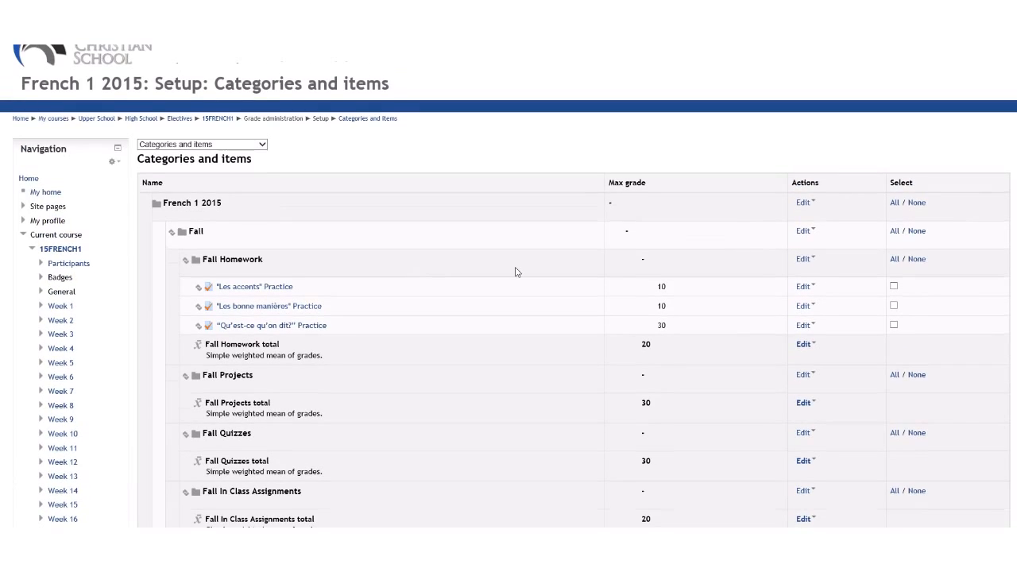
scroll(515, 271, down, 4)
scroll(517, 270, up, 4)
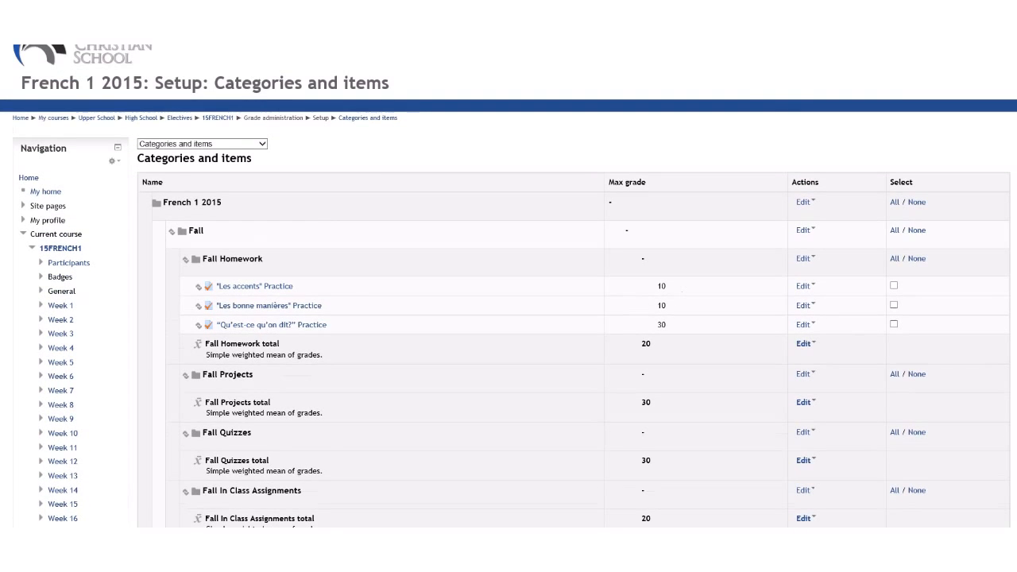
scroll(691, 286, down, 3)
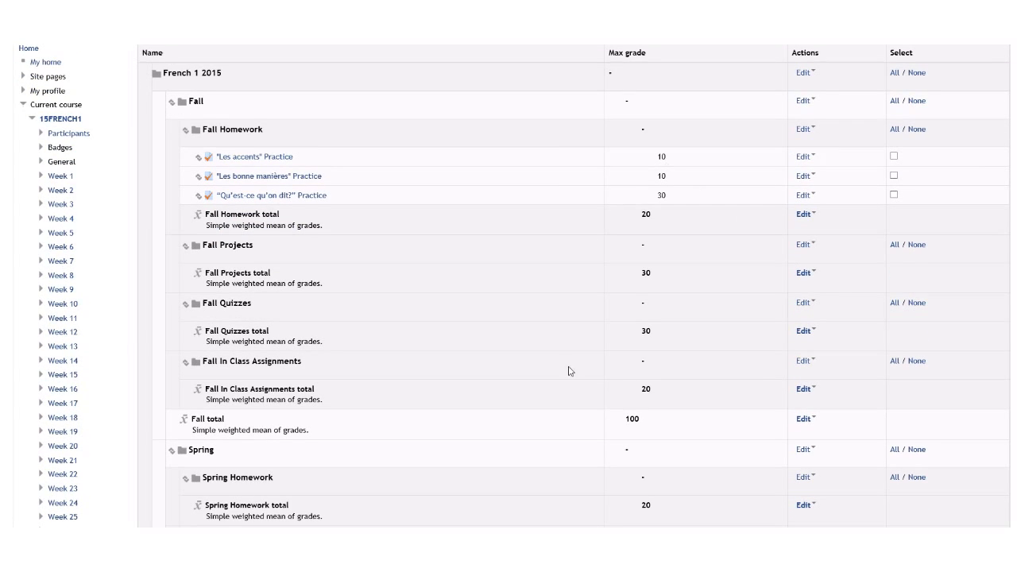
scroll(683, 318, down, 7)
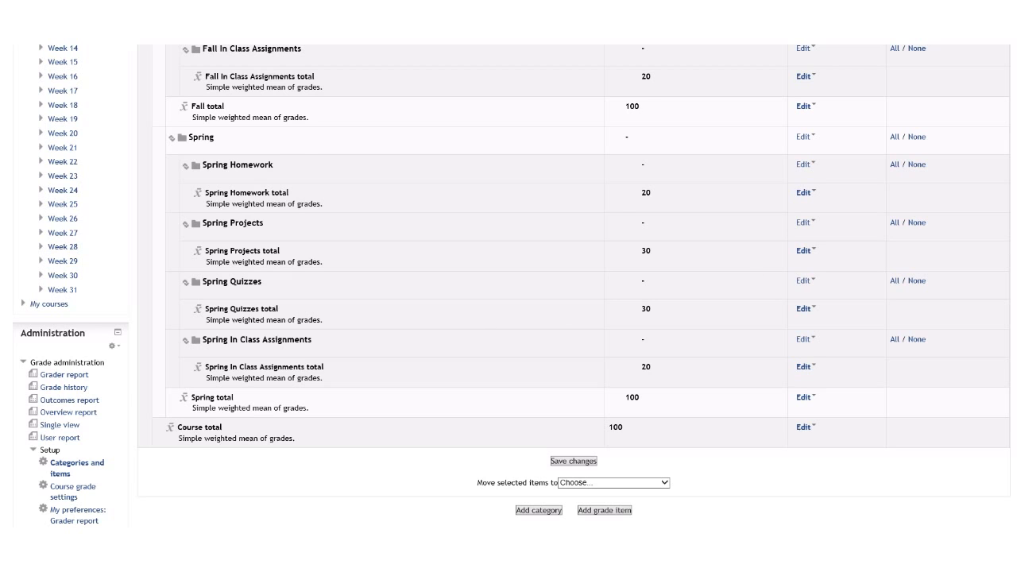
scroll(363, 163, up, 4)
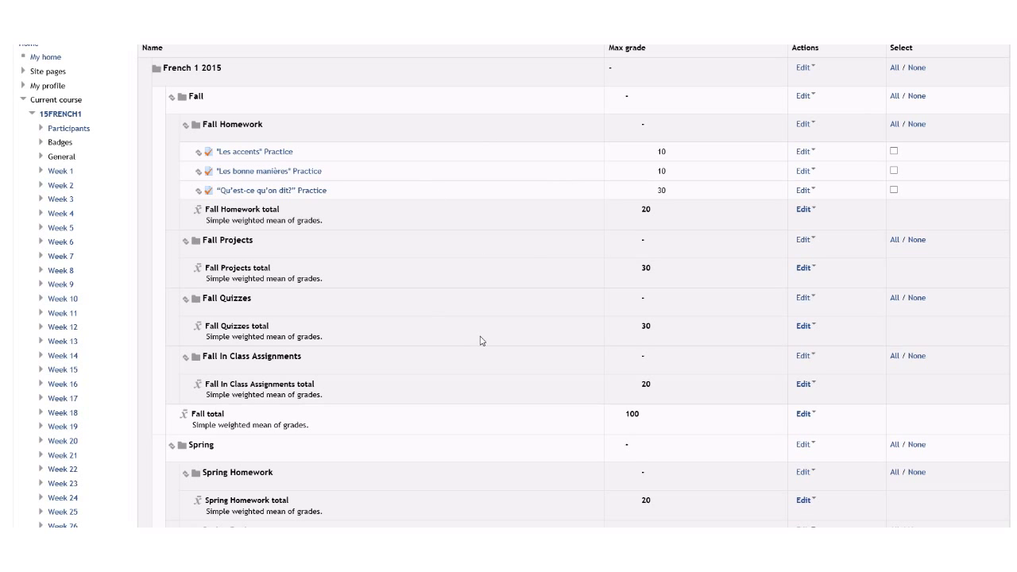
Start a new grade item named Week 1 Oral Review and set its maximum grade to 20
scroll(480, 341, down, 7)
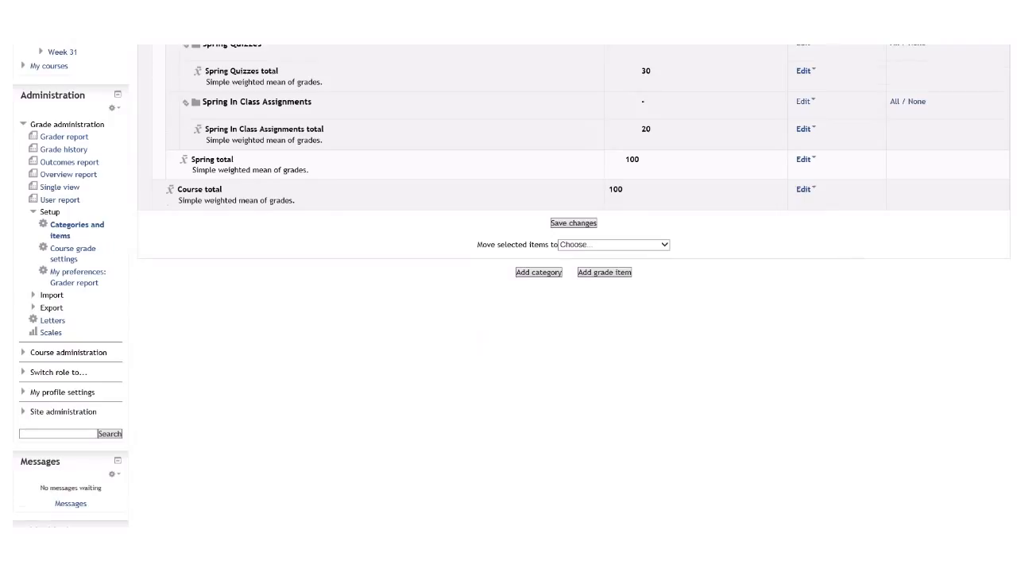
scroll(482, 343, up, 4)
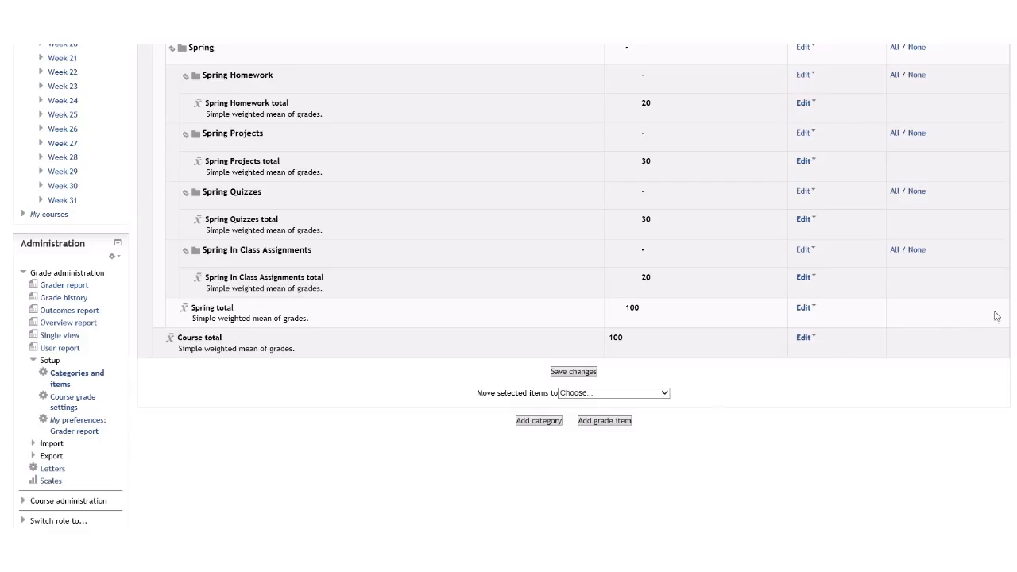
drag(1015, 318, 1014, 312)
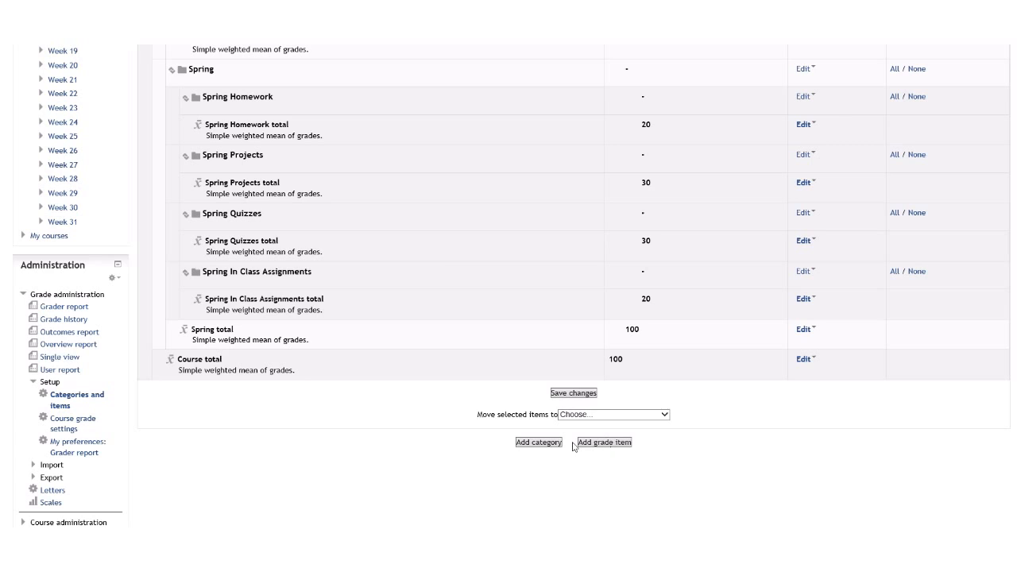
click(600, 444)
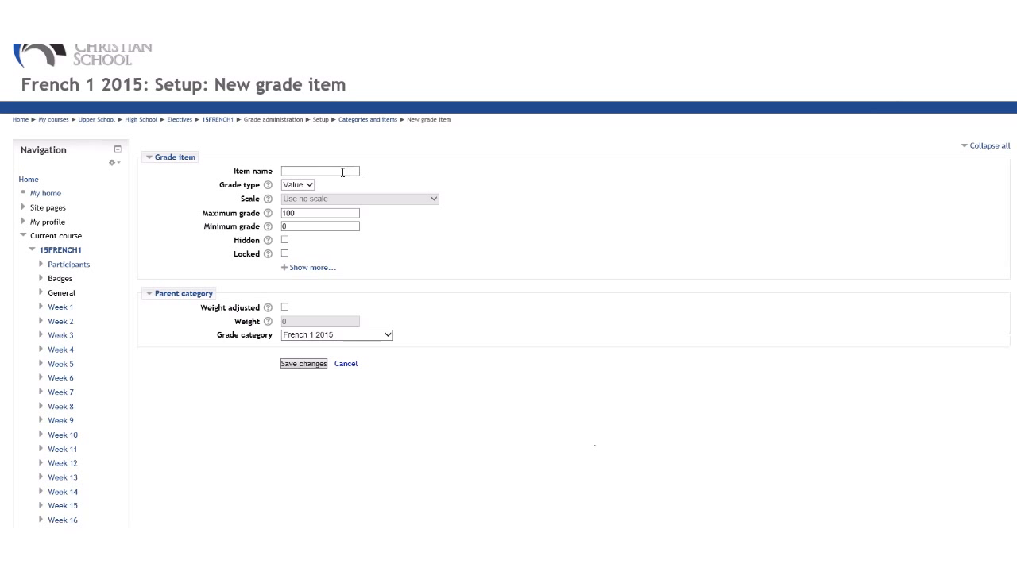
click(342, 172)
text(Week 1 Oral Review)
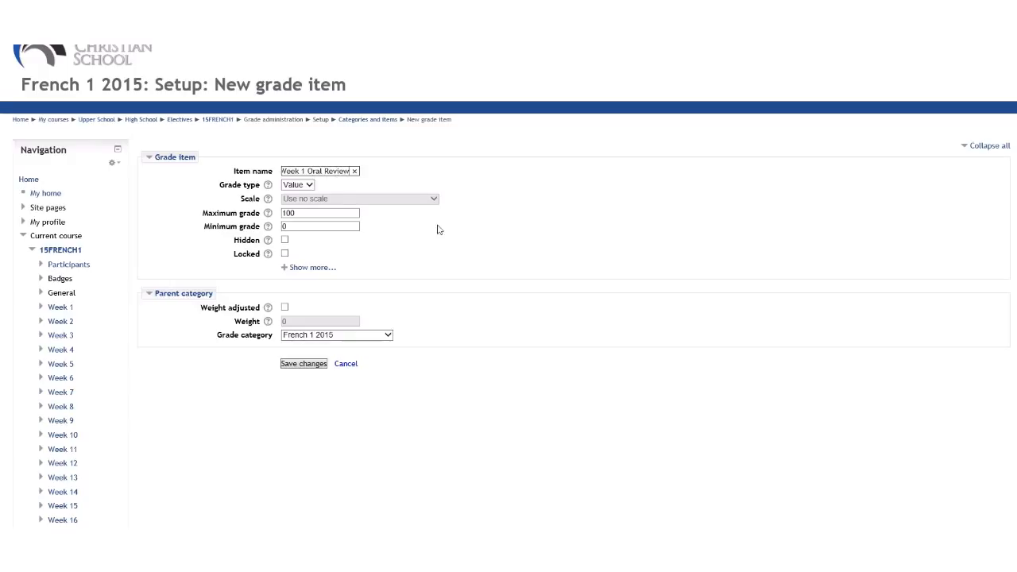
double_click(333, 213)
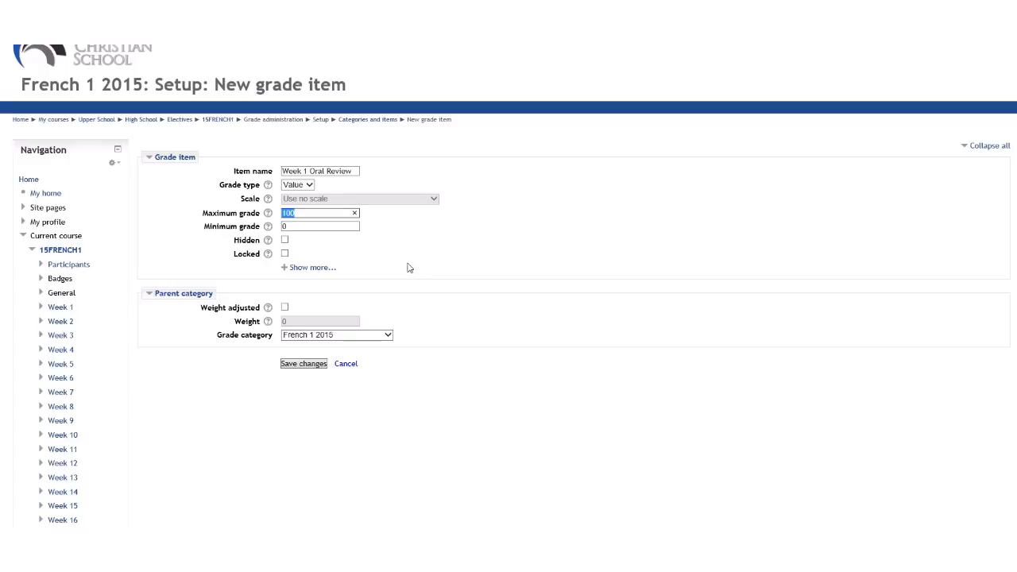
text(20)
Assign the Week 1 Oral Review item to the Fall In Class Assignments grade category and save it
click(351, 338)
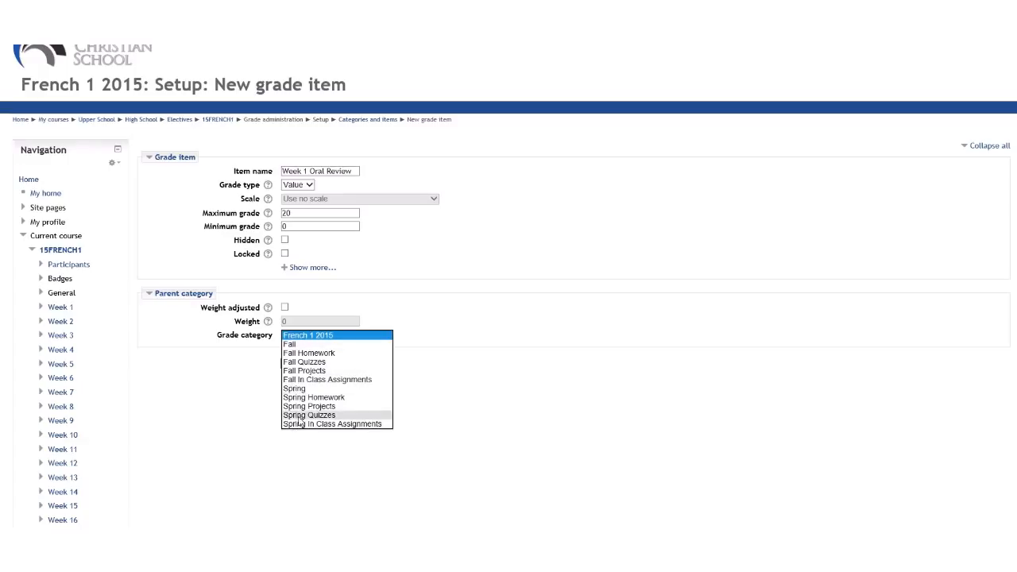
click(344, 382)
click(316, 366)
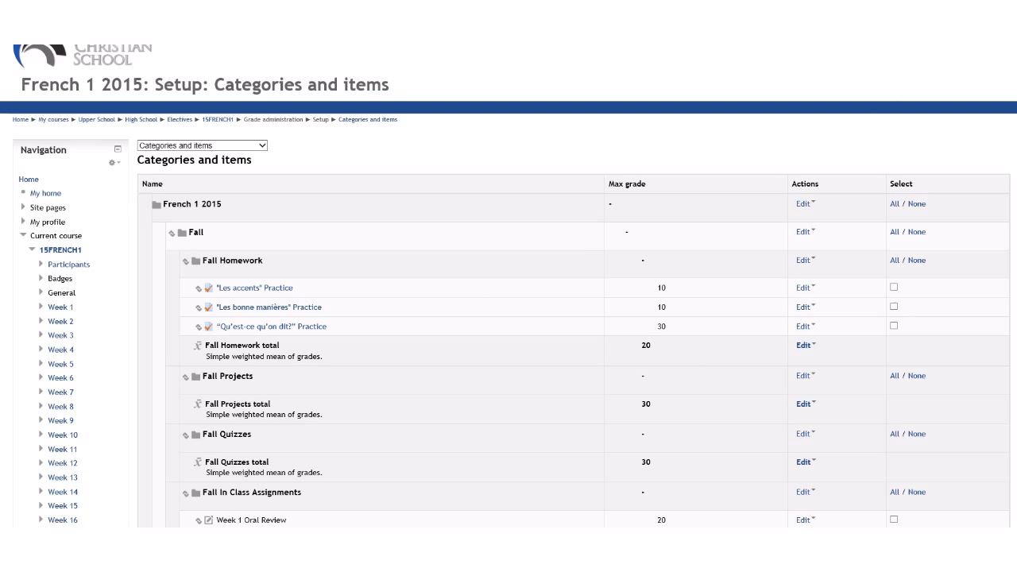
scroll(355, 295, down, 3)
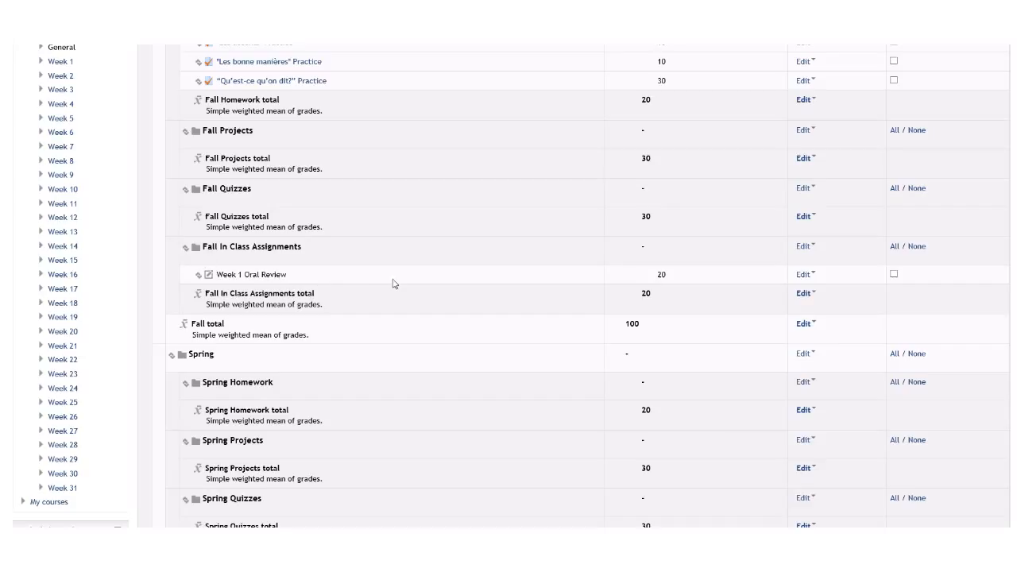
click(804, 275)
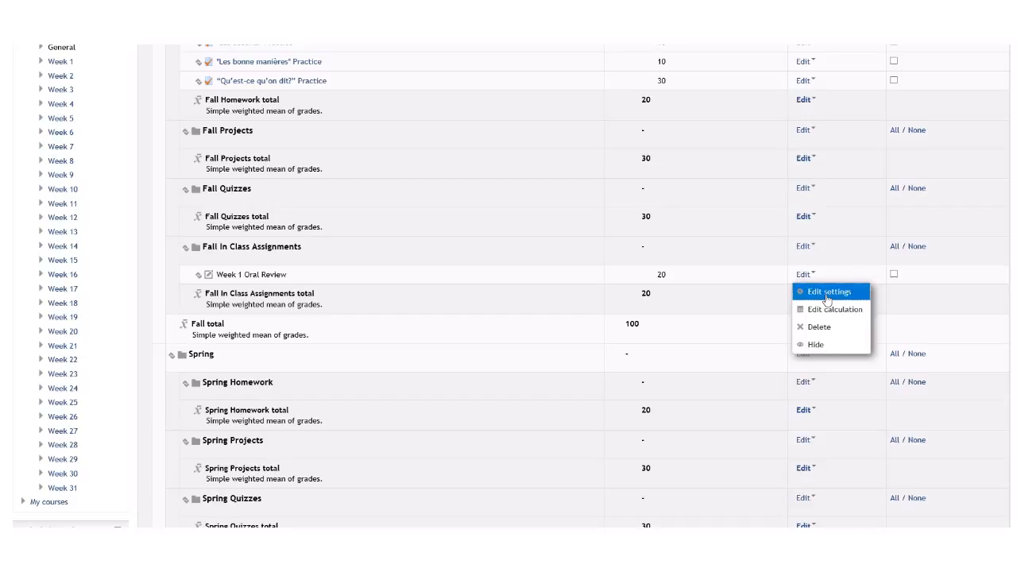
click(447, 279)
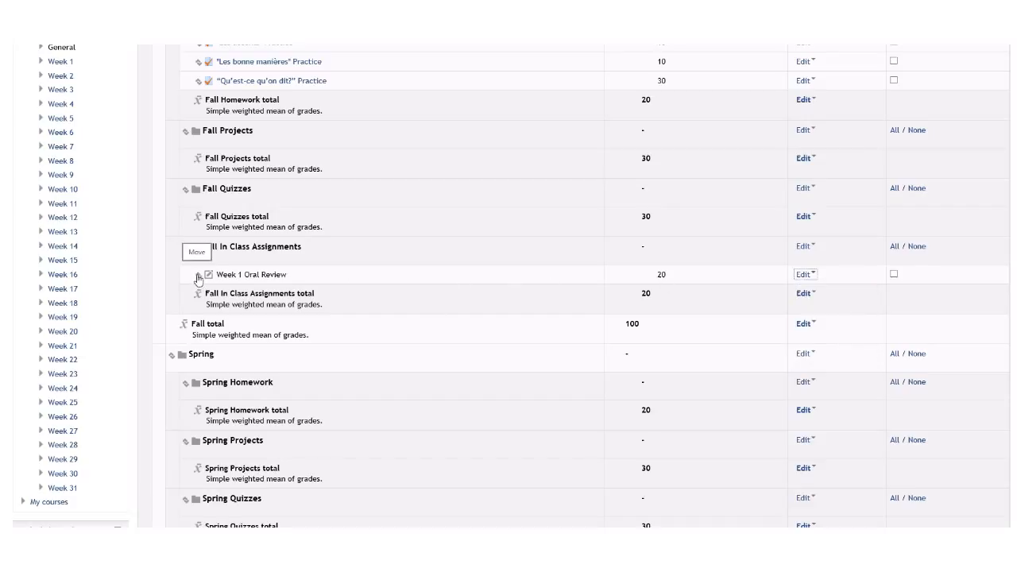
Move the Week 1 Oral Review item from Fall In Class Assignments into the Fall Projects category
click(199, 275)
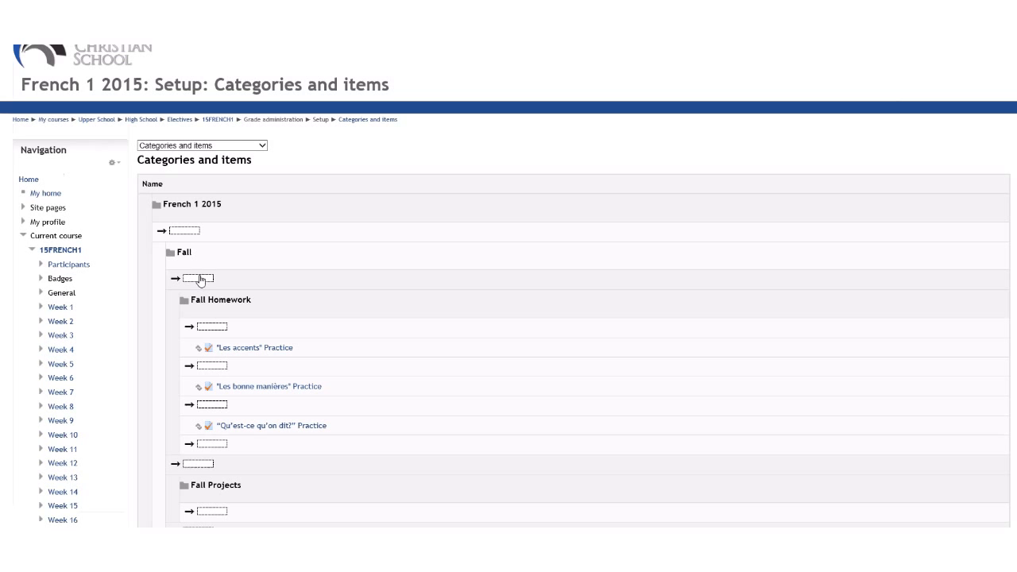
scroll(366, 295, down, 4)
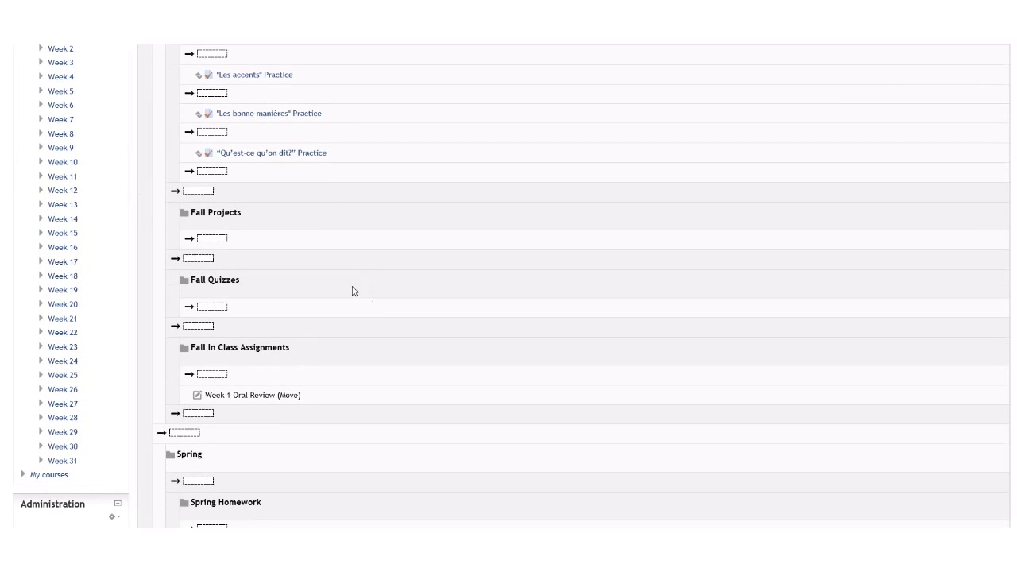
click(213, 240)
scroll(402, 302, down, 4)
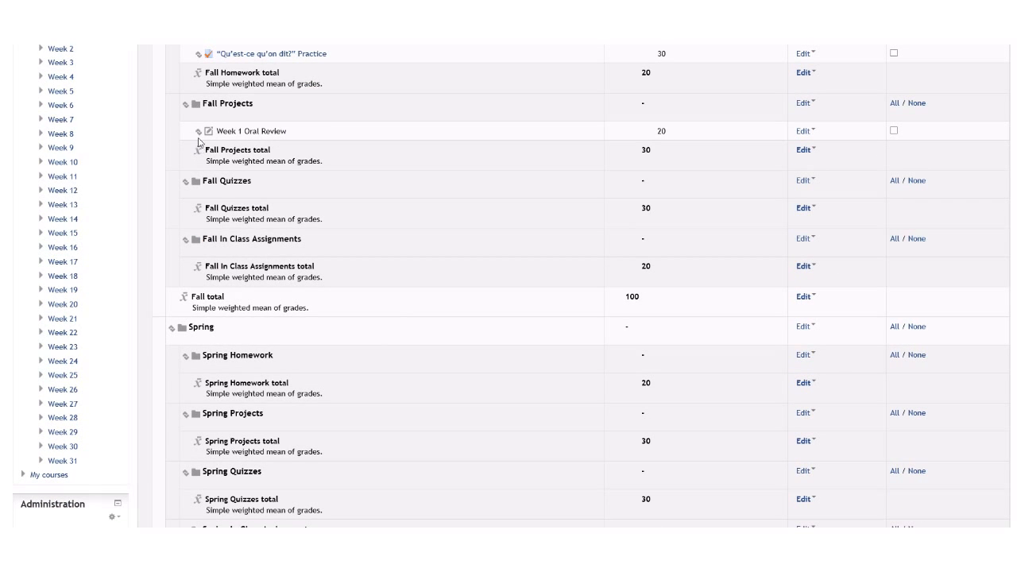
Move the Week 1 Oral Review item from Fall Projects back into the Fall In Class Assignments category
scroll(310, 270, down, 10)
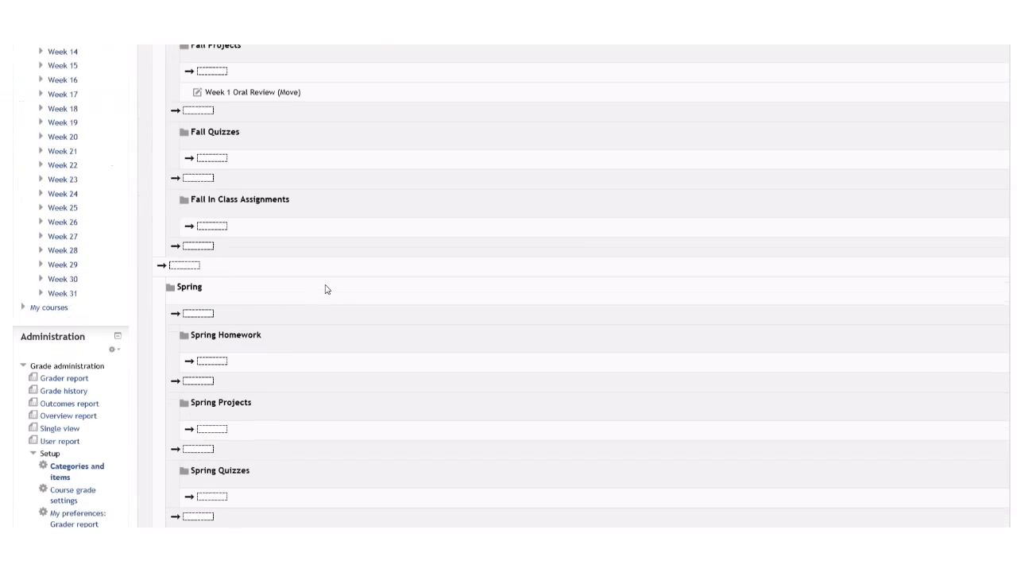
scroll(299, 366, up, 5)
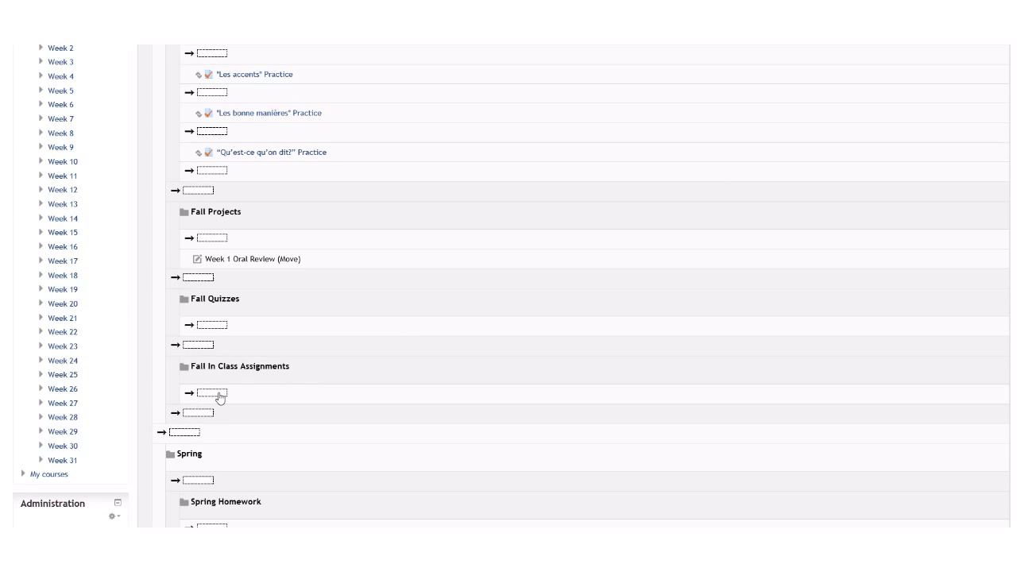
click(212, 393)
scroll(551, 374, down, 5)
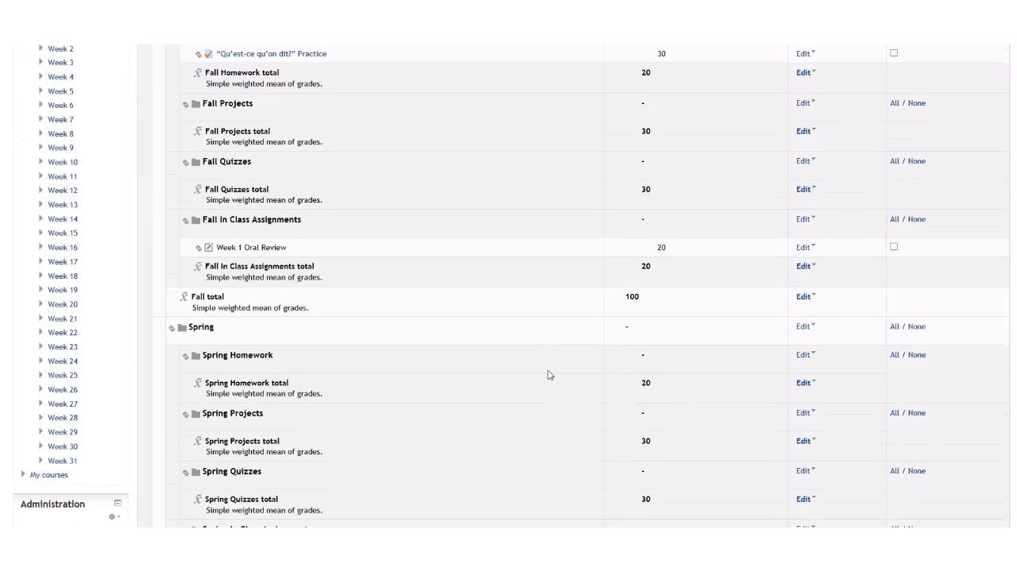
scroll(552, 374, down, 3)
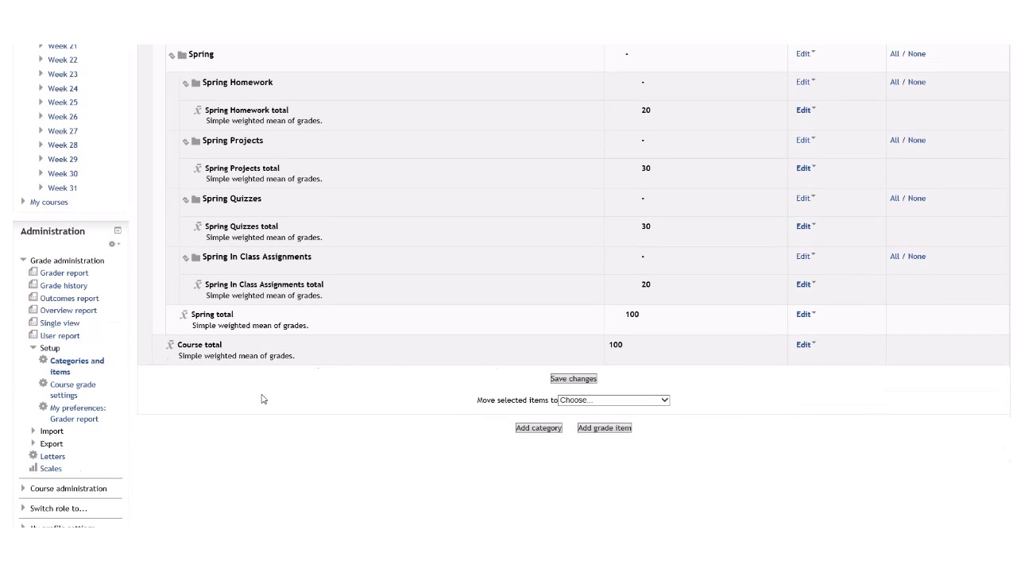
scroll(425, 382, up, 4)
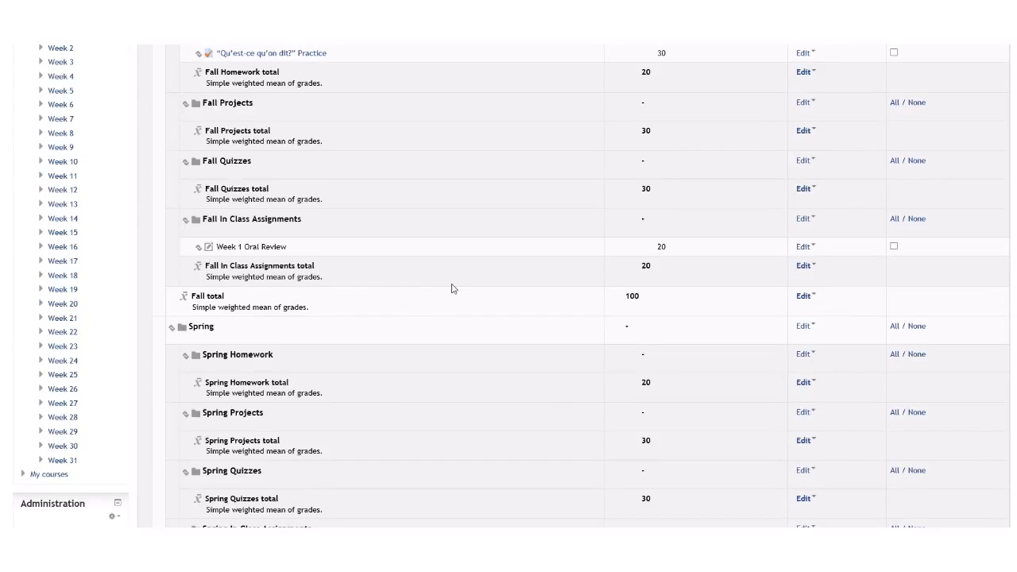
scroll(452, 289, up, 4)
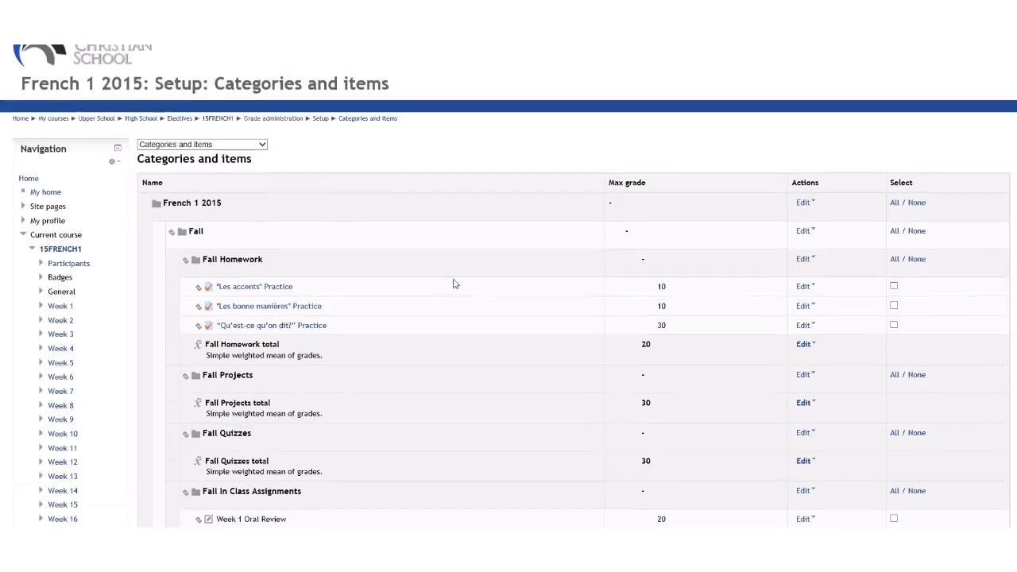